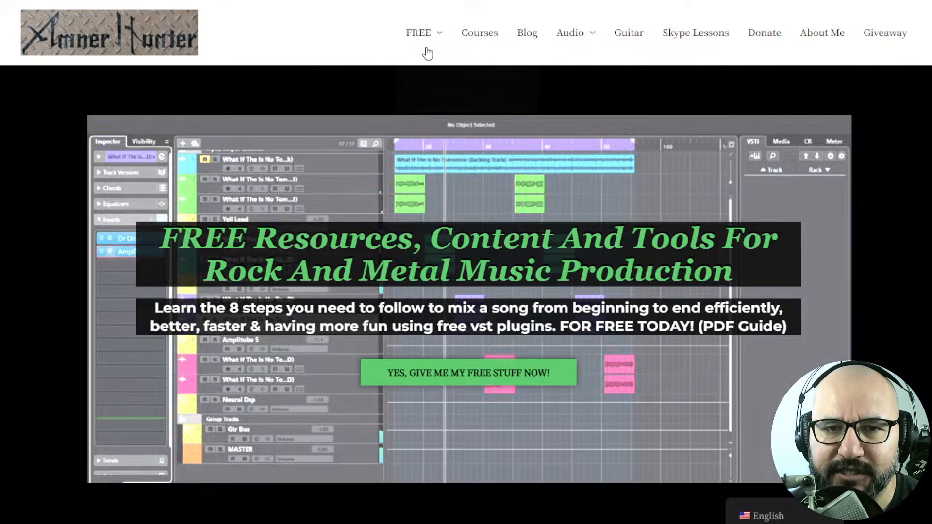
mouse_move(419, 34)
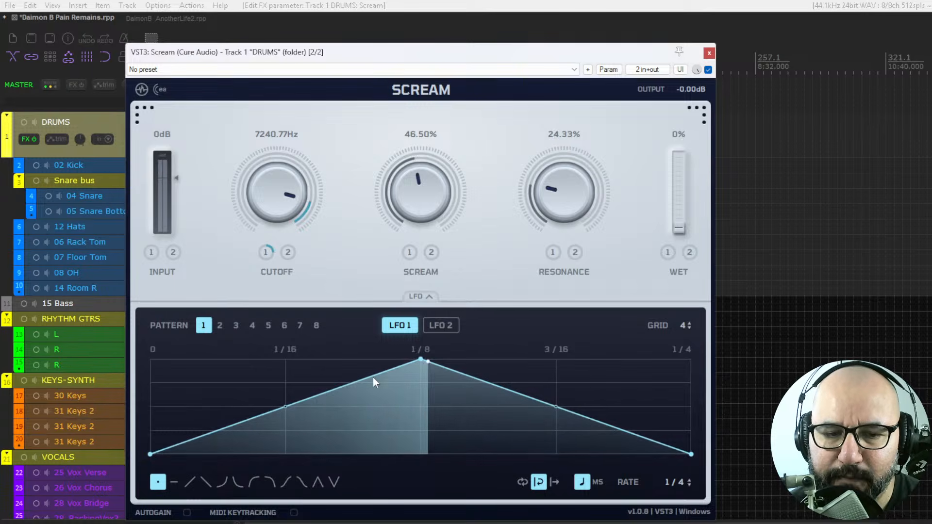
- Draw rising S-curve shapes in the first two grid segments of LFO 1's pattern 1
left_click(190, 482)
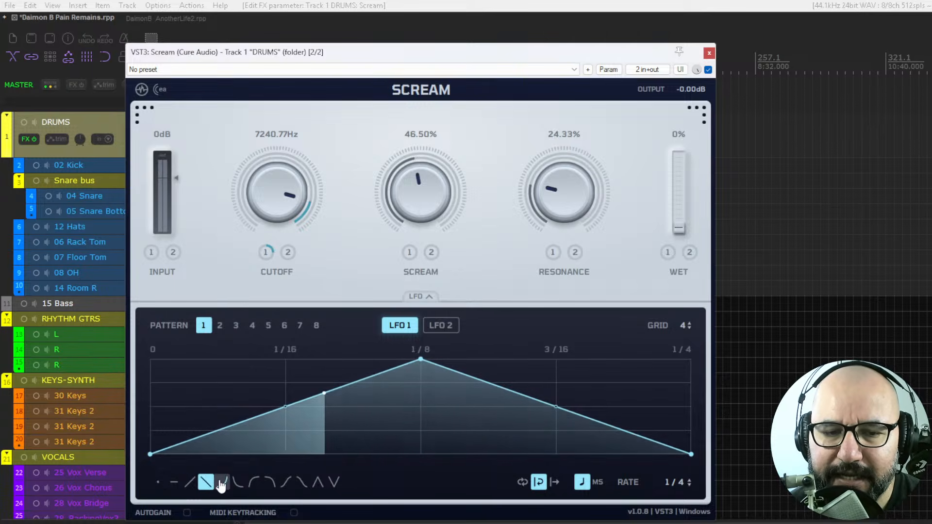
left_click(253, 482)
left_click(274, 483)
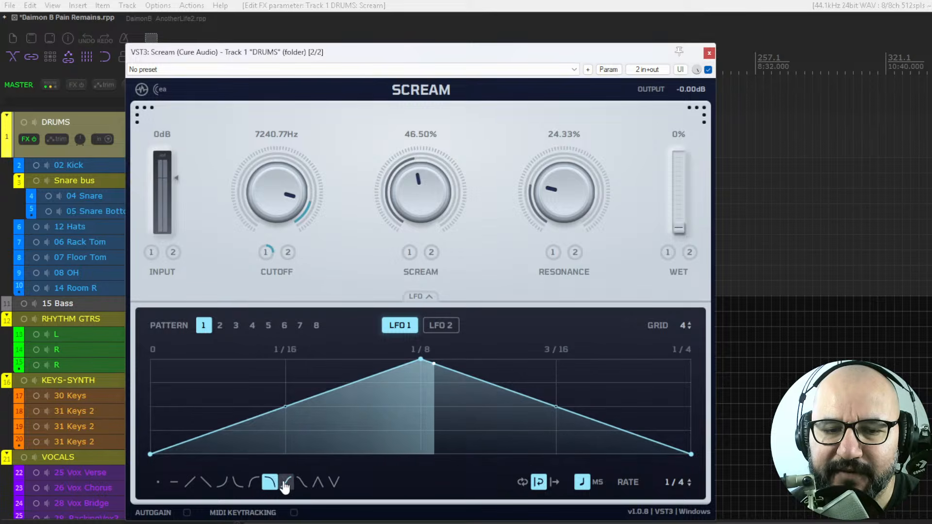
left_click(285, 483)
mouse_move(287, 404)
left_mouse_down()
mouse_move(247, 357)
mouse_move(246, 378)
left_mouse_up()
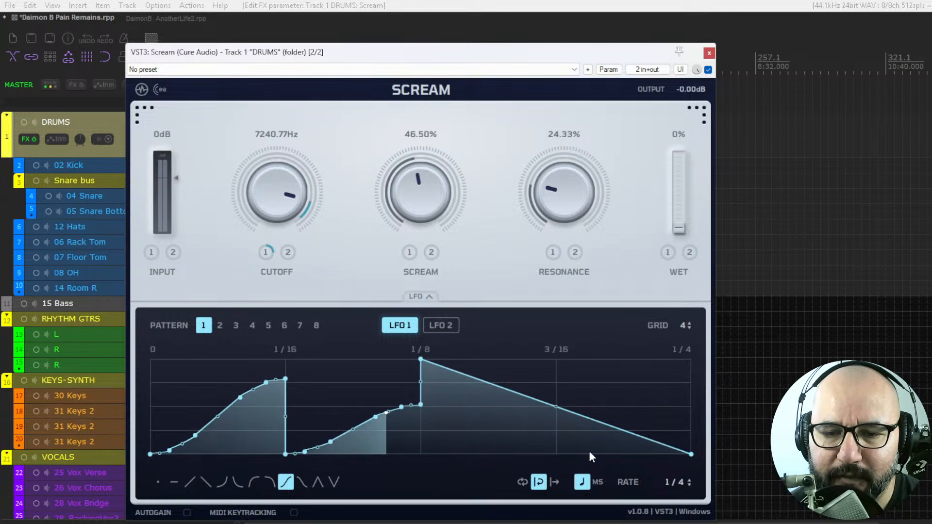
- Try LFO 1's millisecond rate mode, restore note sync, and view other patterns before returning to pattern 1
left_click(596, 482)
left_click(583, 484)
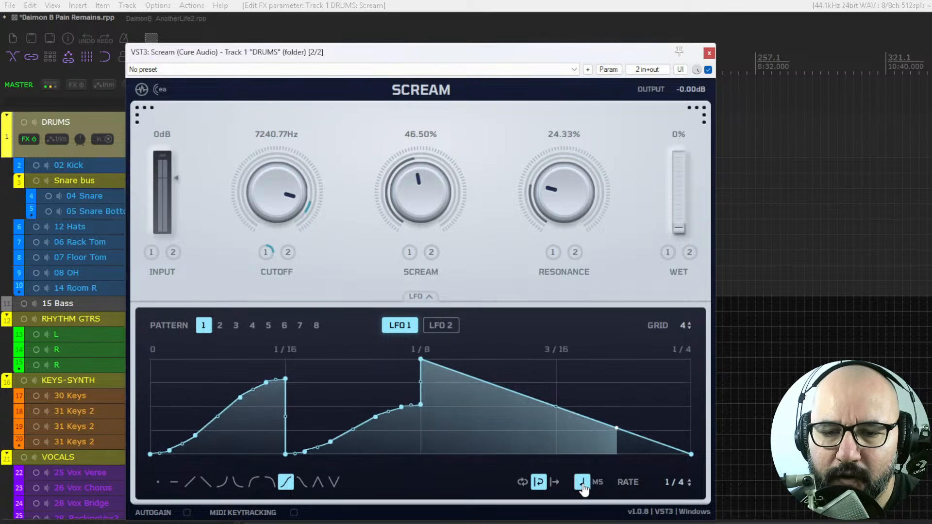
mouse_move(669, 483)
left_mouse_down()
mouse_move(669, 496)
mouse_move(668, 470)
mouse_move(669, 484)
left_mouse_up()
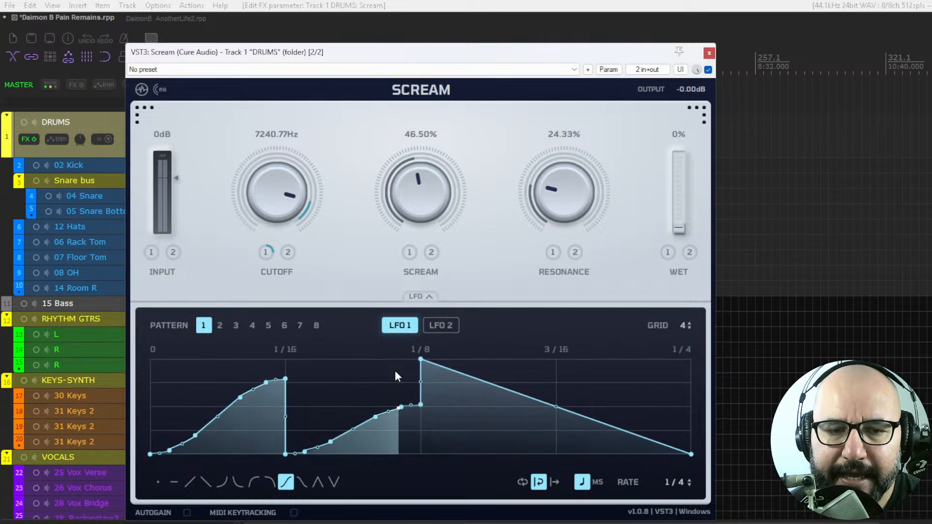
left_click(220, 326)
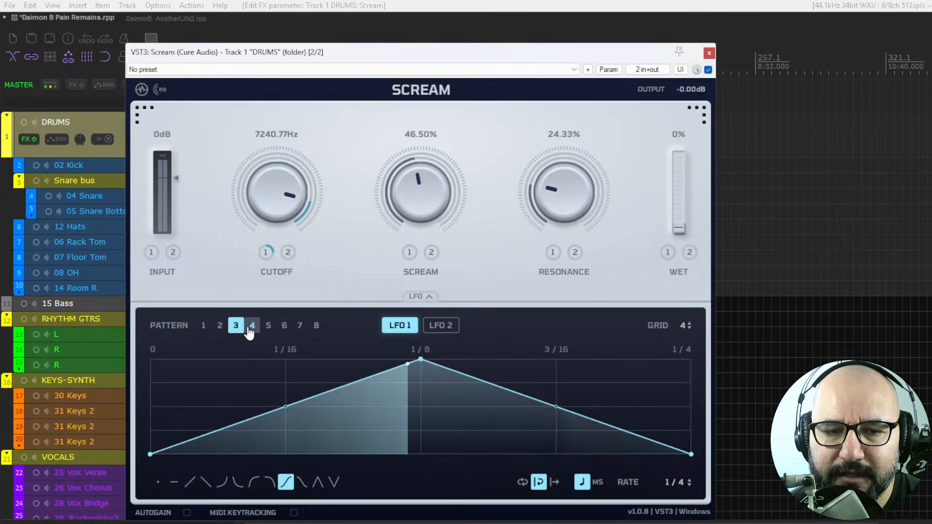
left_click(204, 326)
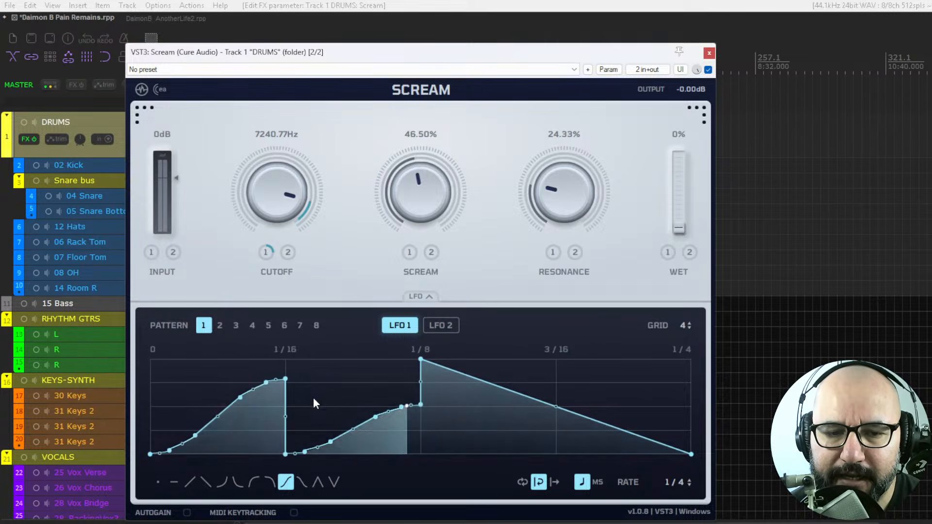
- Try drawing S-curve and linear ramp shapes in the second segment of LFO 2's pattern 1, and undo them
left_click(440, 326)
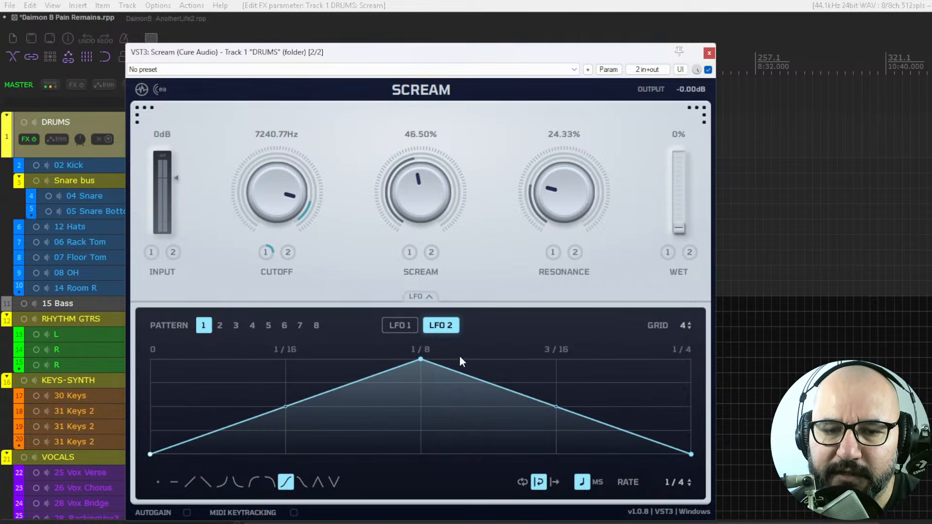
mouse_move(419, 366)
left_mouse_down()
mouse_move(418, 386)
mouse_move(417, 369)
left_mouse_up()
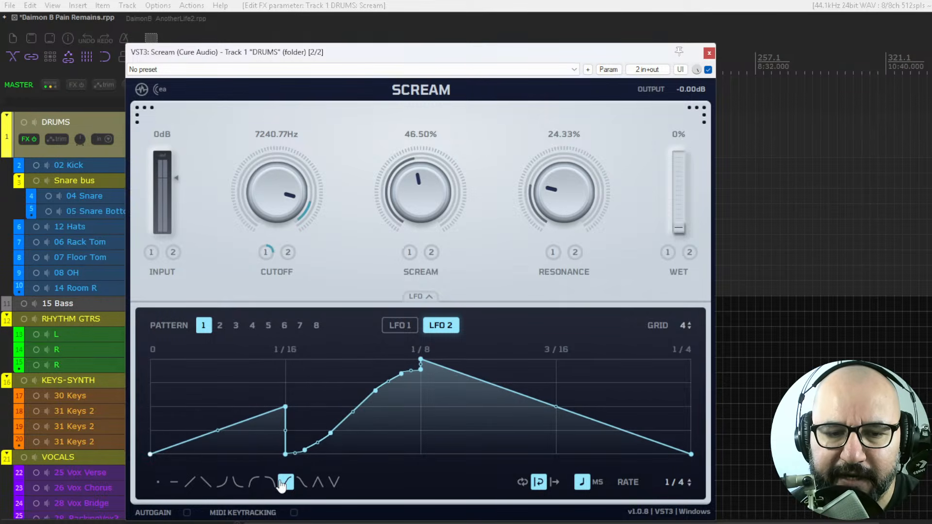
left_click_drag(297, 454, 305, 441)
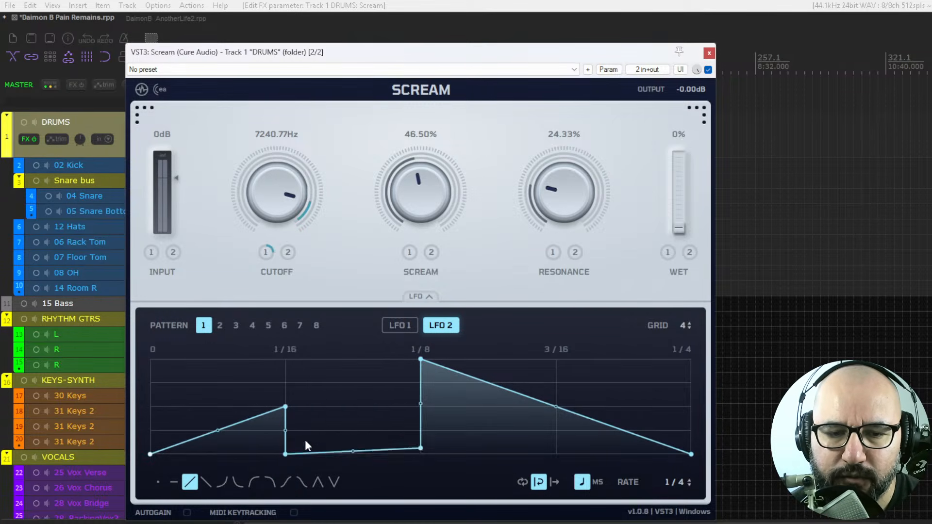
left_click_drag(308, 365, 308, 358)
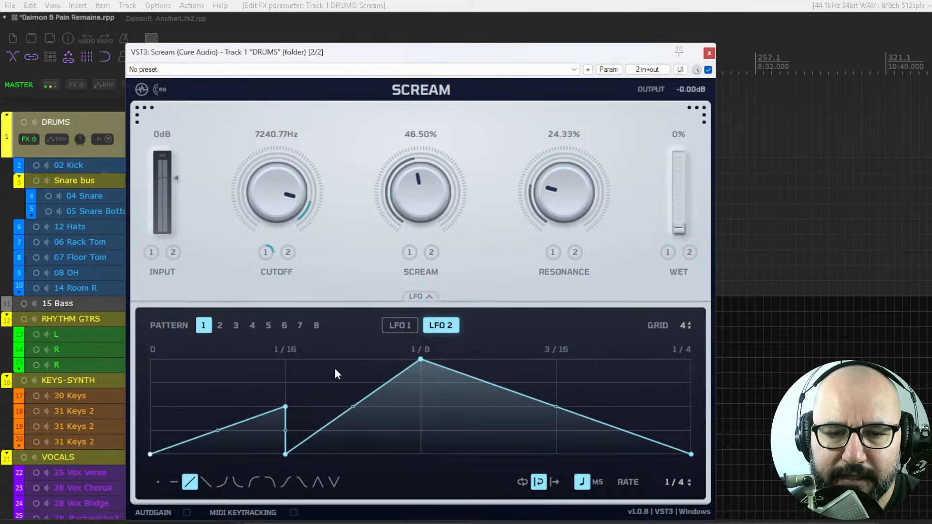
key("ctrl+z")
left_click(439, 330)
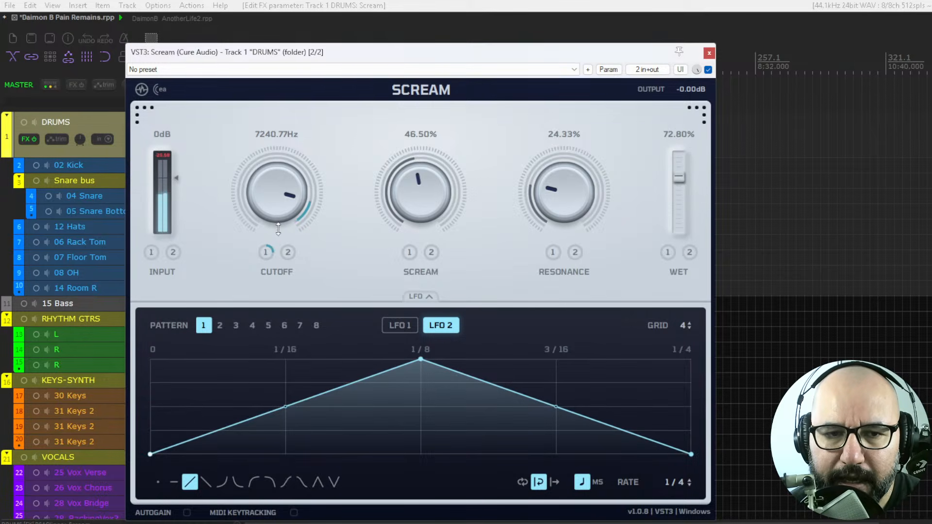
- Draw rounded rising curves in the first two grid segments of LFO 1's pattern 2
left_click(400, 328)
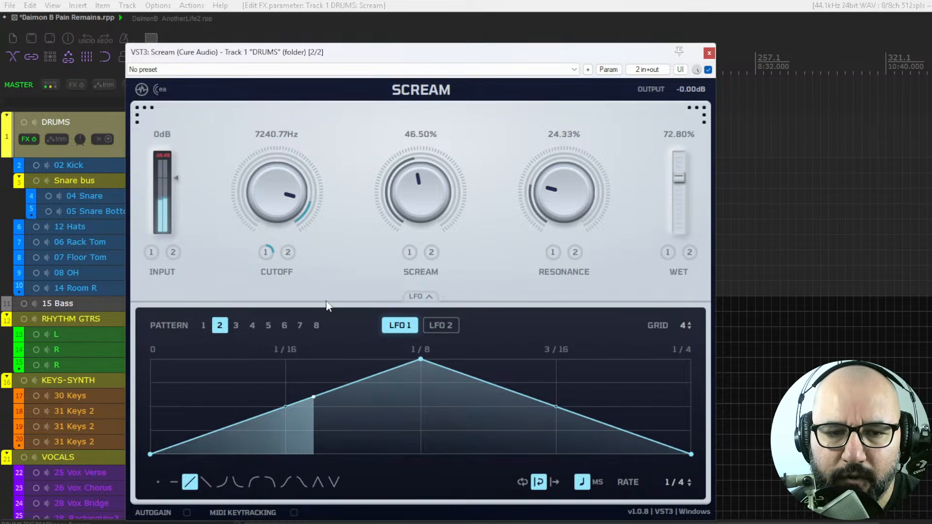
left_click(254, 482)
left_click(283, 409)
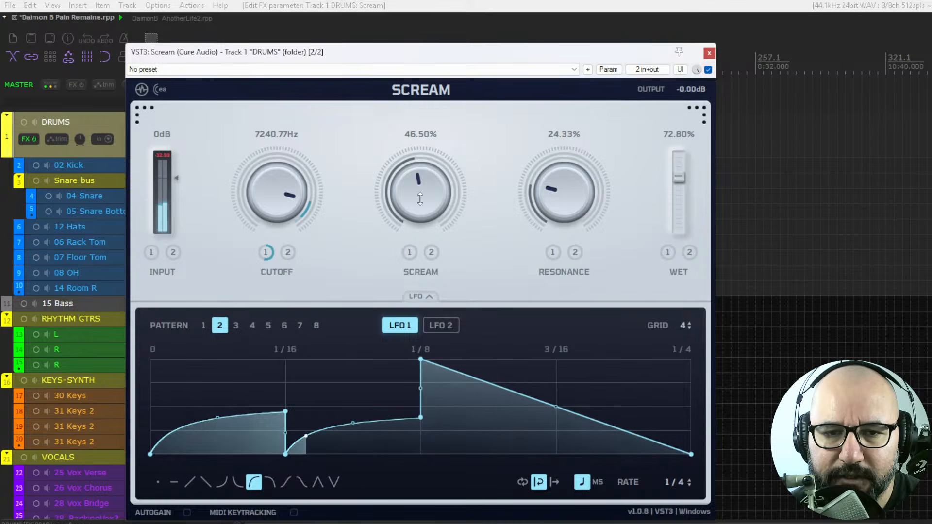
- Set Scream to 63.83% with LFO 1 modulation, LFO 1's rate to 1/2, and Resonance to 36.33%
left_click_drag(421, 194, 424, 168)
left_click_drag(409, 253, 409, 223)
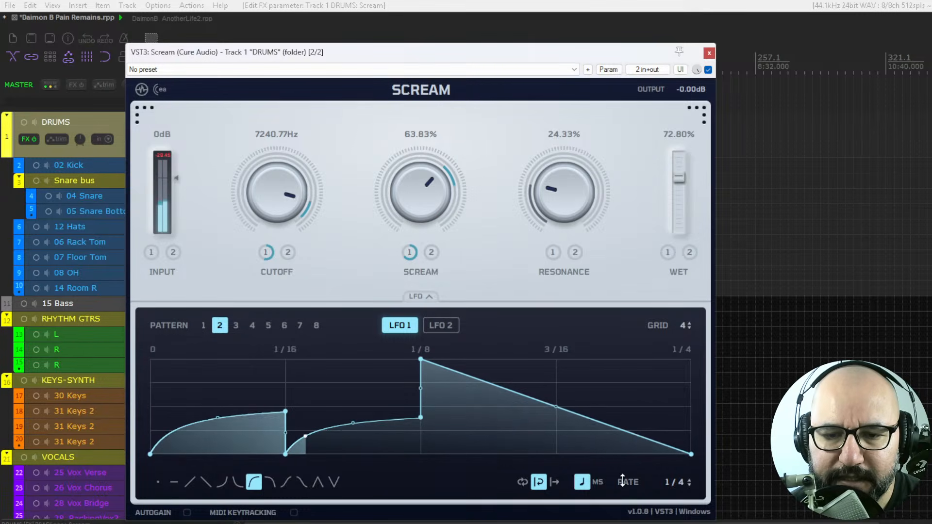
left_click_drag(665, 482, 664, 504)
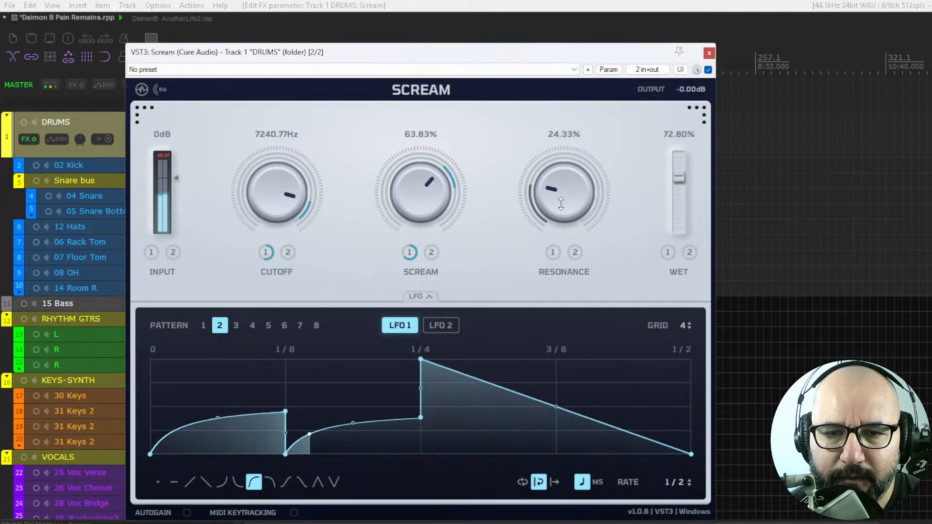
mouse_move(562, 195)
left_mouse_down()
mouse_move(566, 148)
mouse_move(559, 181)
left_mouse_up()
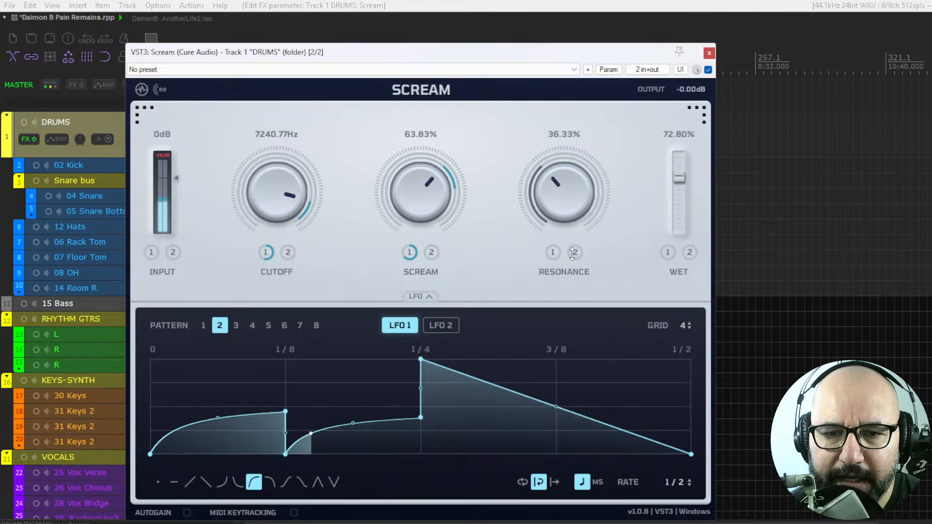
- Draw rounded rising curves of decreasing height across all four segments of LFO 2's pattern 1, and apply slight LFO 2 modulation to Resonance
left_click(443, 334)
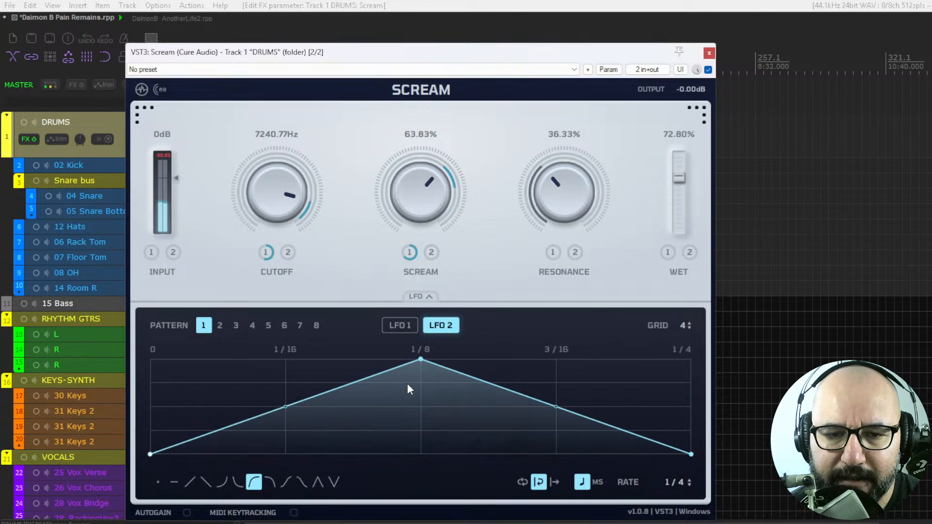
mouse_move(419, 361)
left_mouse_down()
mouse_move(423, 396)
mouse_move(477, 408)
left_mouse_up()
left_click_drag(558, 410, 568, 417)
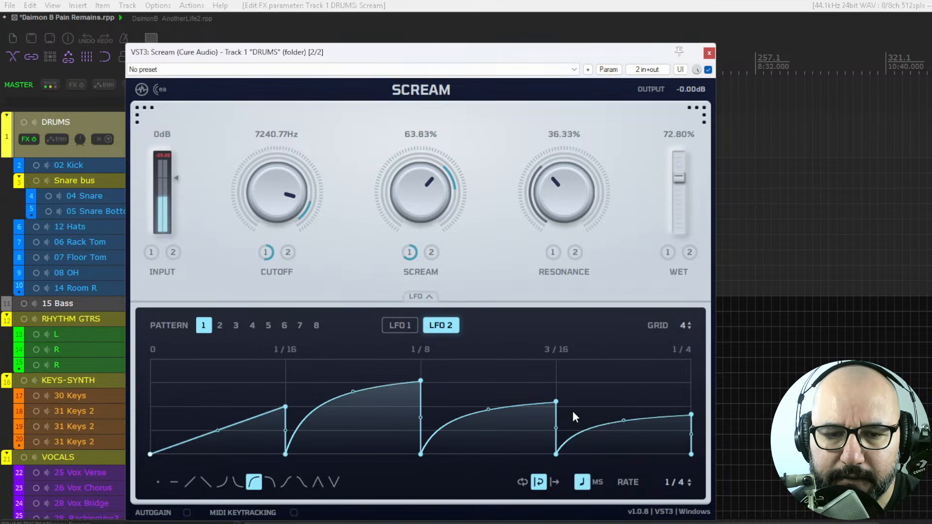
left_click_drag(217, 431, 218, 360)
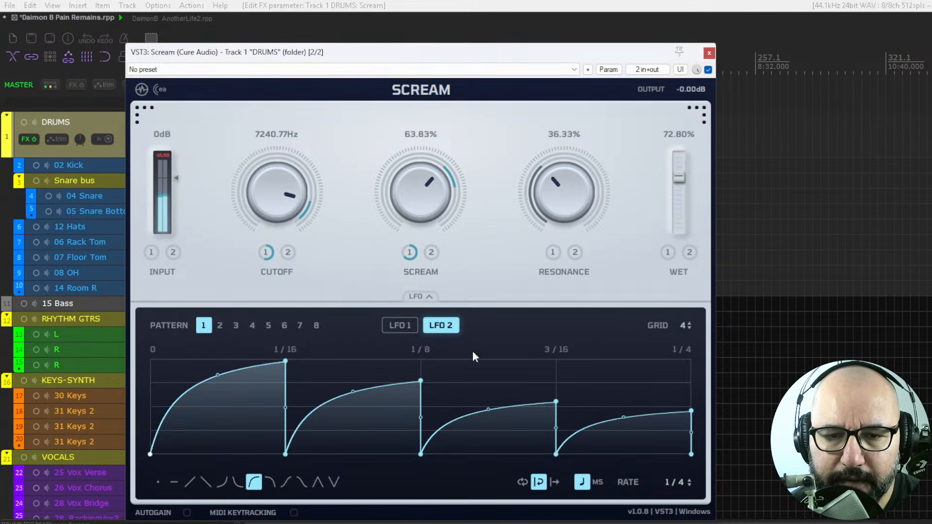
left_click_drag(575, 245, 578, 234)
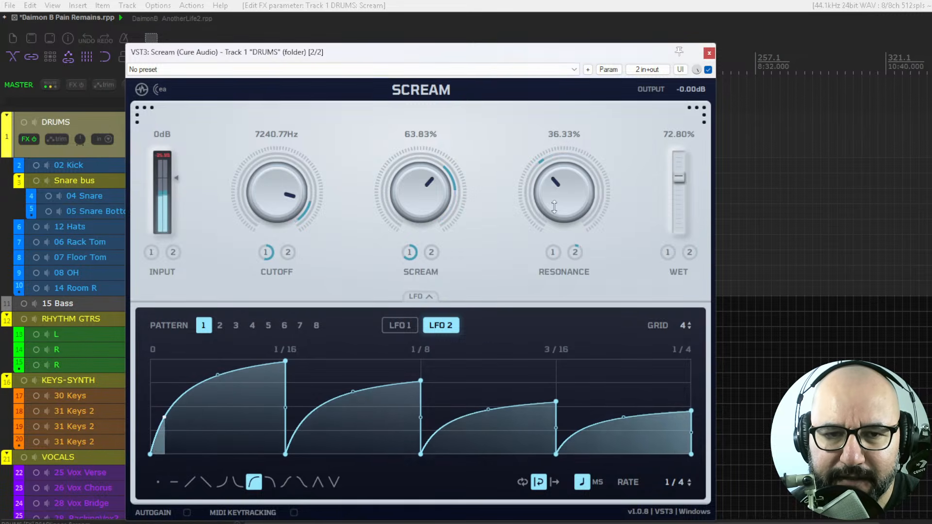
- Lower Cutoff to 825.19 Hz and set Wet to 83.33% with LFO 2 modulation
left_click_drag(274, 181, 274, 234)
left_click_drag(271, 198, 271, 202)
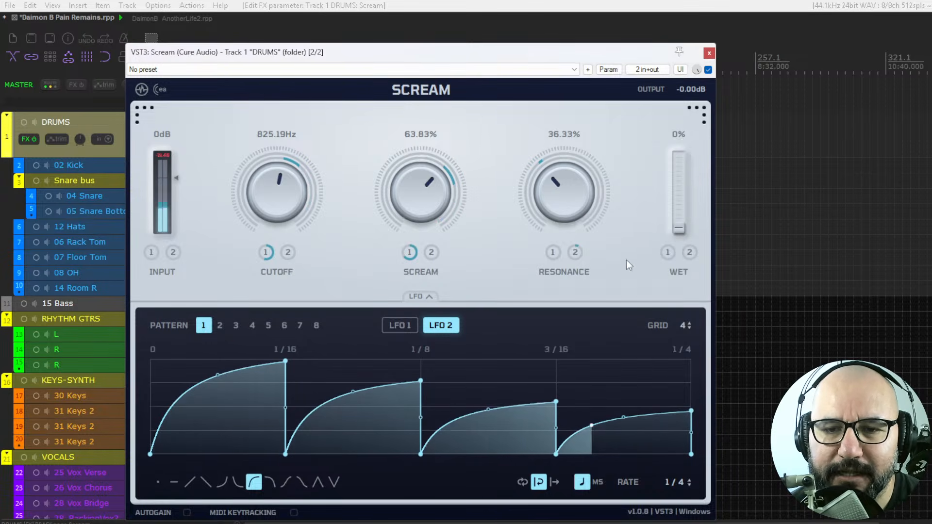
left_click(405, 333)
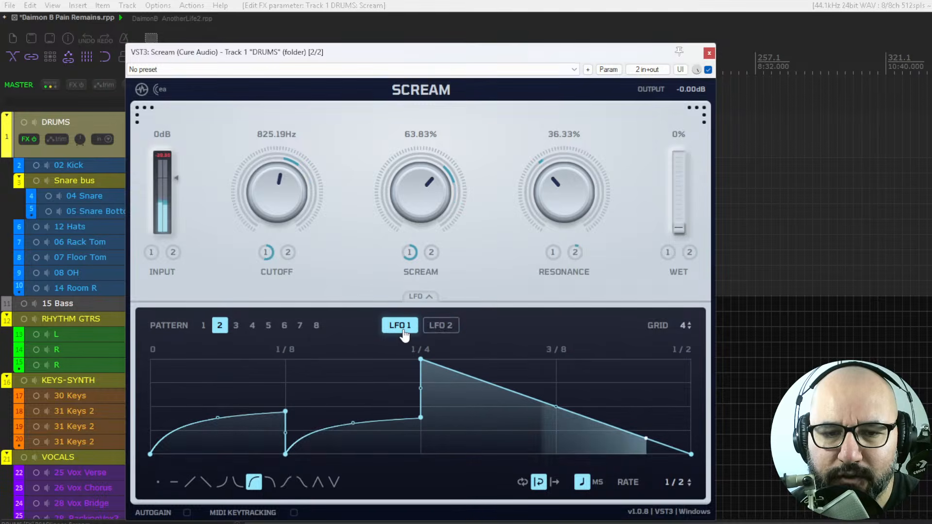
left_click(441, 332)
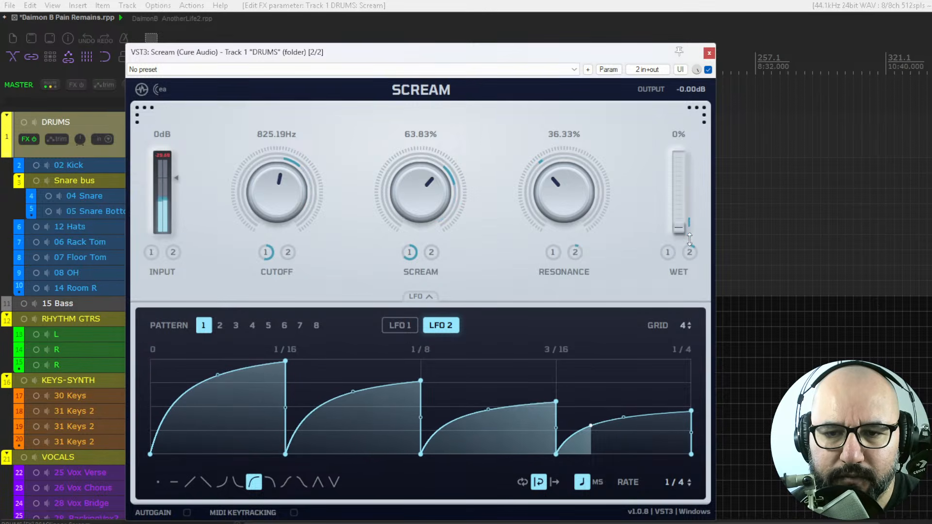
left_click_drag(679, 226, 680, 193)
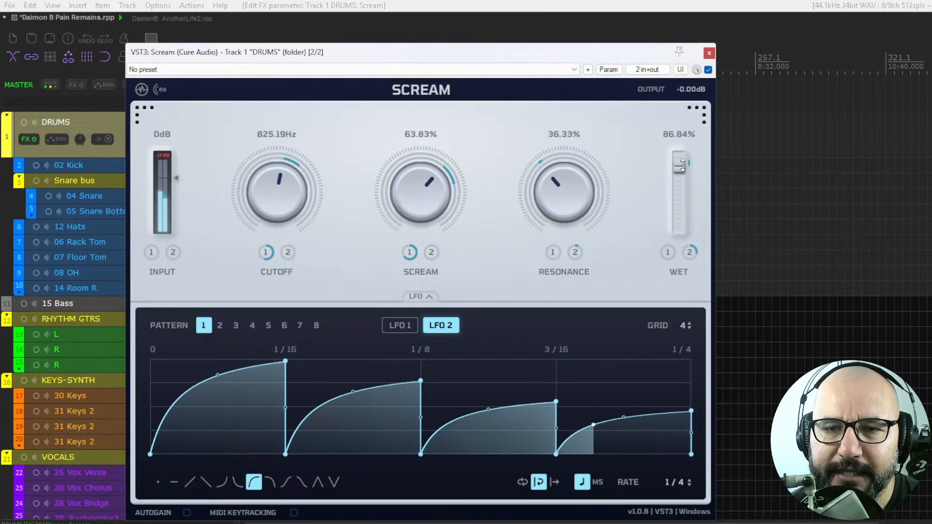
left_click_drag(682, 165, 679, 171)
- Adjust the filter knobs to Resonance 38.00%, Cutoff 718.37 Hz and Scream 76.83%
left_click_drag(574, 195, 575, 193)
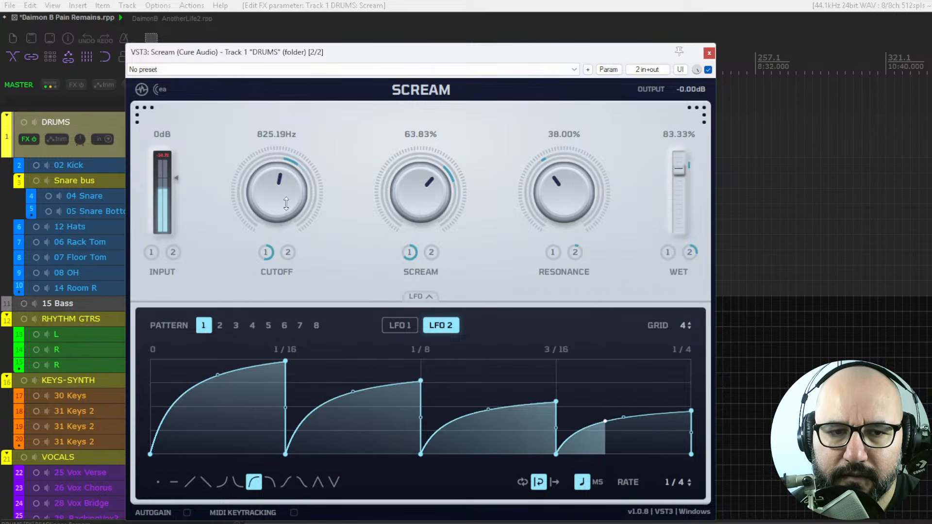
left_click_drag(285, 204, 287, 208)
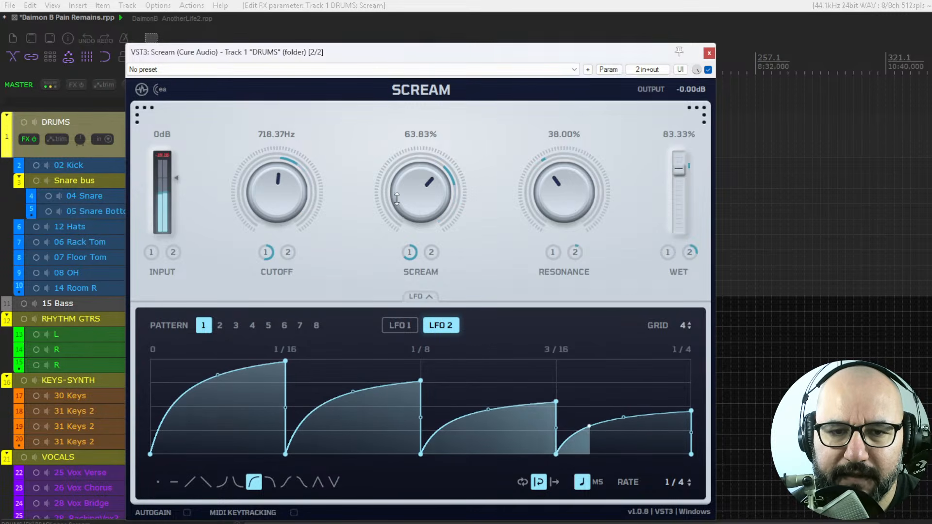
left_click_drag(397, 198, 406, 169)
- Collapse the LFO section and expand it again
left_click(421, 297)
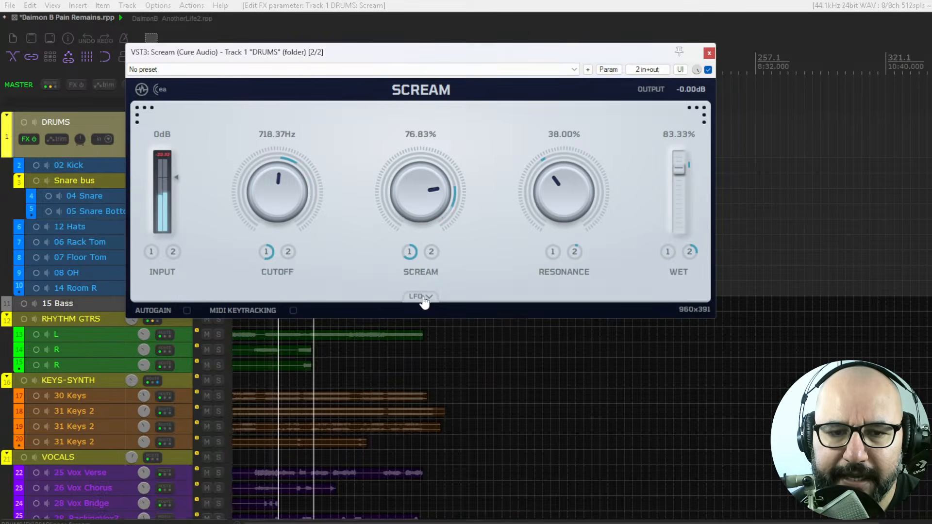
left_click(426, 297)
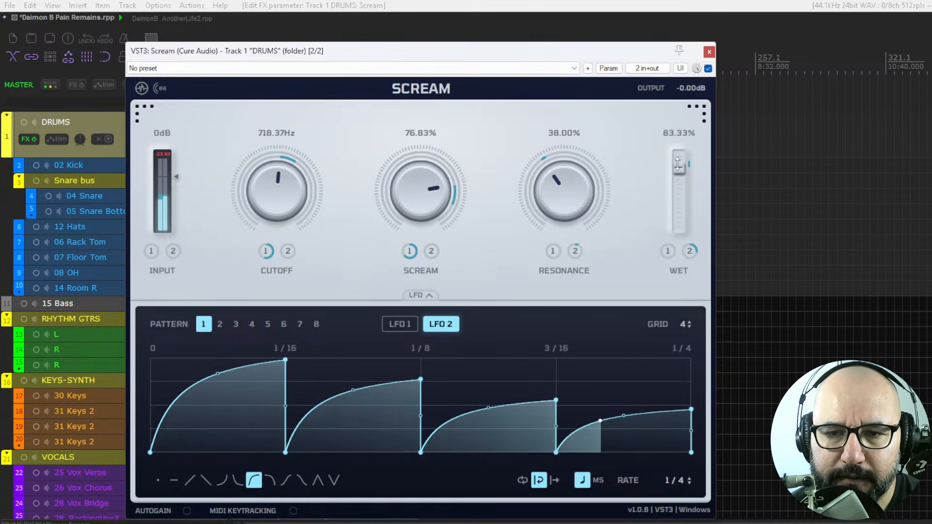
- Lower Wet to 41.22% and draw linear rising ramps in the first three segments of LFO 1's pattern 2
left_click_drag(678, 167, 676, 193)
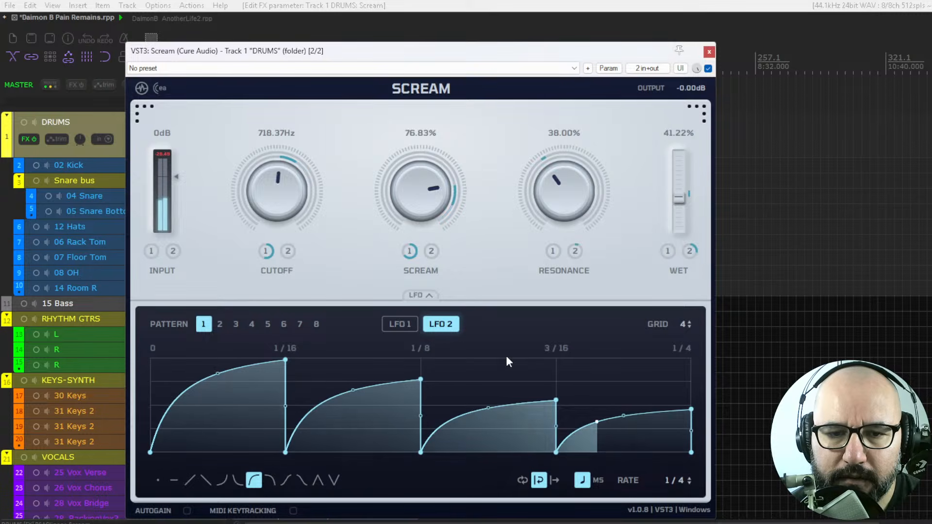
left_click(401, 330)
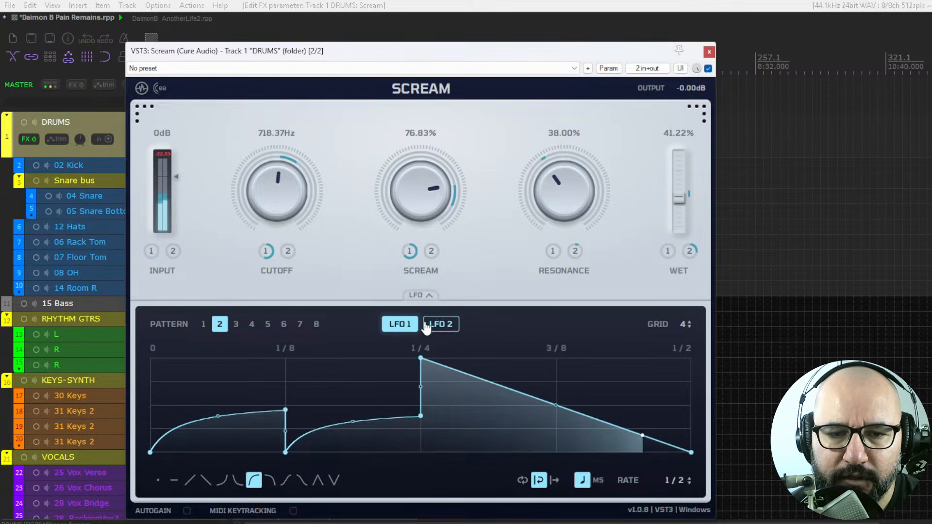
left_click(191, 480)
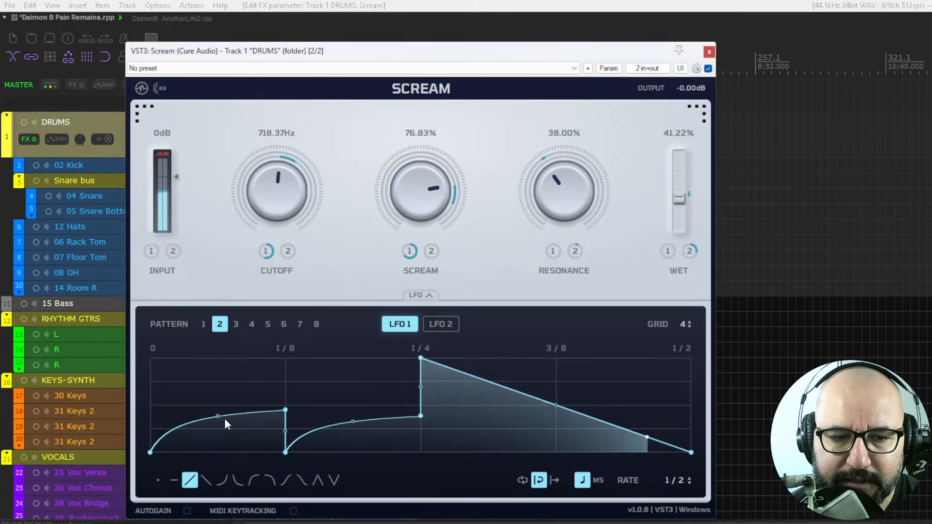
mouse_move(224, 418)
left_mouse_down()
mouse_move(274, 395)
mouse_move(287, 456)
mouse_move(312, 364)
left_mouse_up()
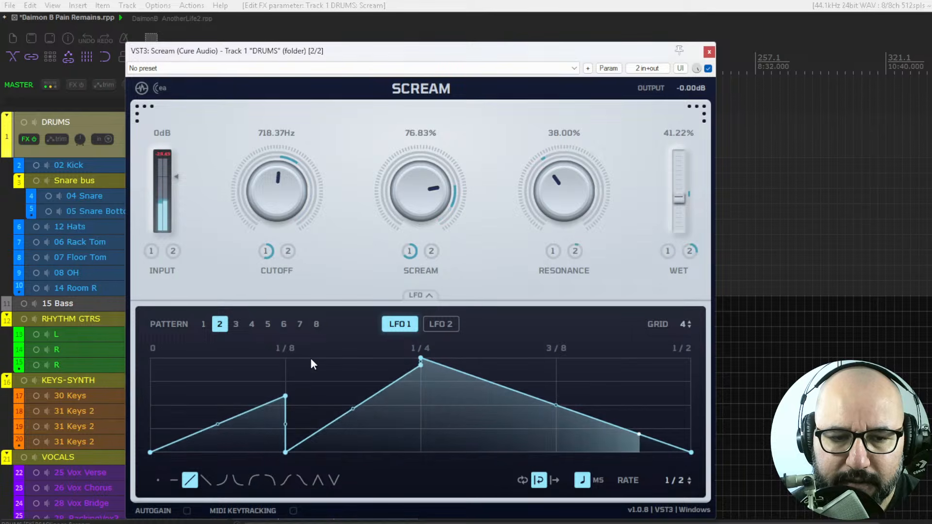
left_click_drag(551, 401, 549, 432)
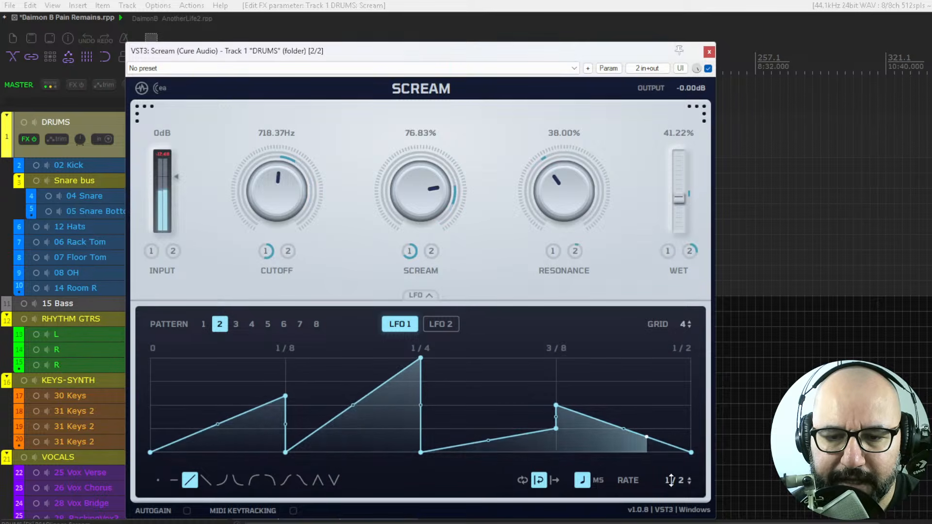
- Set LFO 1's rate to 1/8, add LFO 2 modulation to Cutoff and display LFO 2's curve
left_click_drag(671, 482, 671, 437)
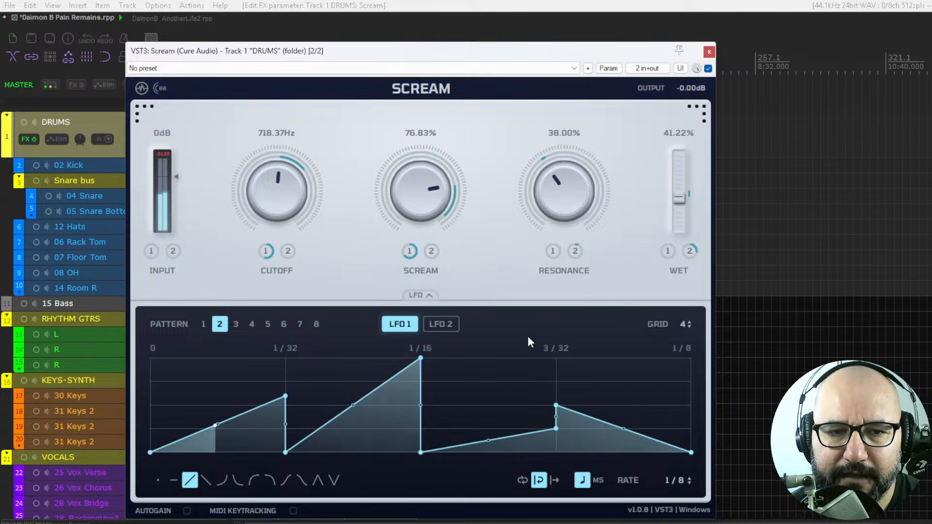
left_click_drag(290, 252, 293, 218)
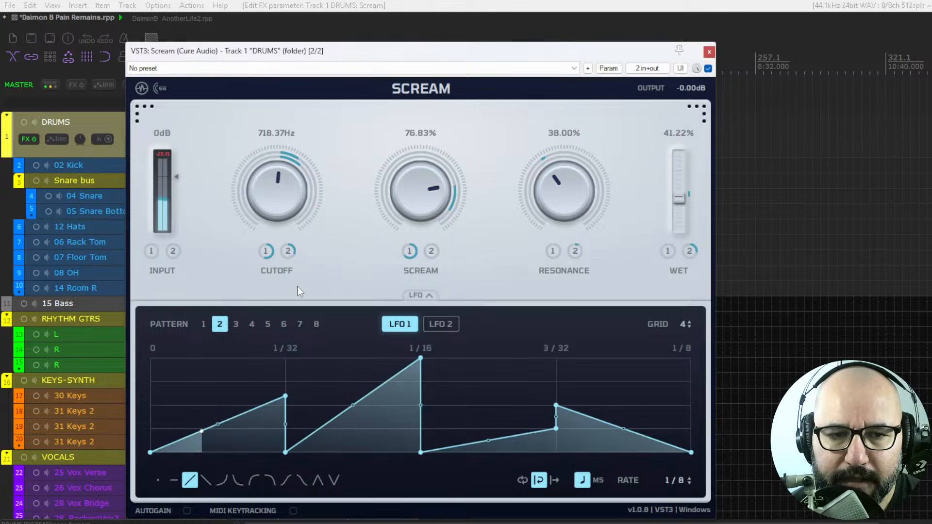
left_click(441, 323)
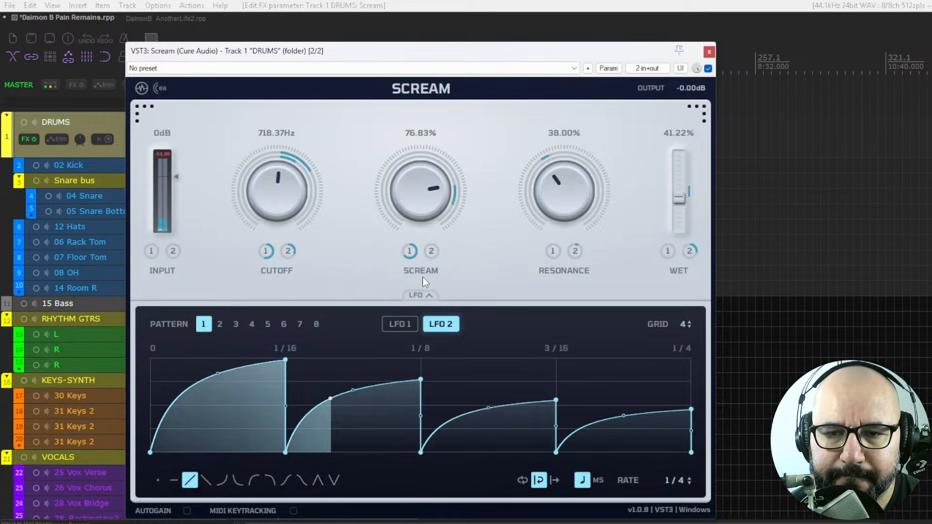
- Lower Wet to 0% and bypass Scream on the DRUMS track
mouse_move(679, 198)
left_mouse_down()
mouse_move(677, 257)
mouse_move(680, 168)
mouse_move(680, 185)
left_mouse_up()
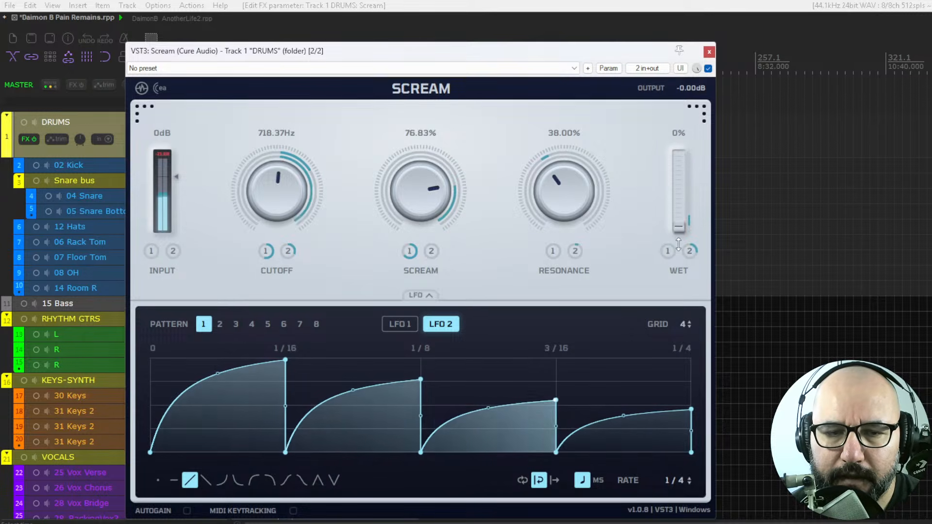
left_click(708, 68)
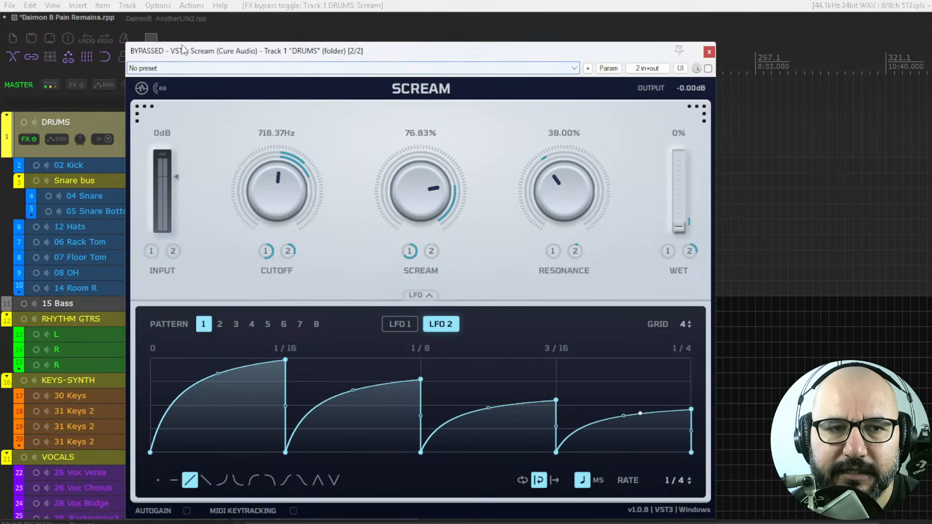
- In the DaimonB_AnotherLife2 project, set the Synth Bus Scream to Cutoff 905.09 Hz, Scream 82.49%, Resonance 37.33% and Wet 88.59%
left_click(155, 18)
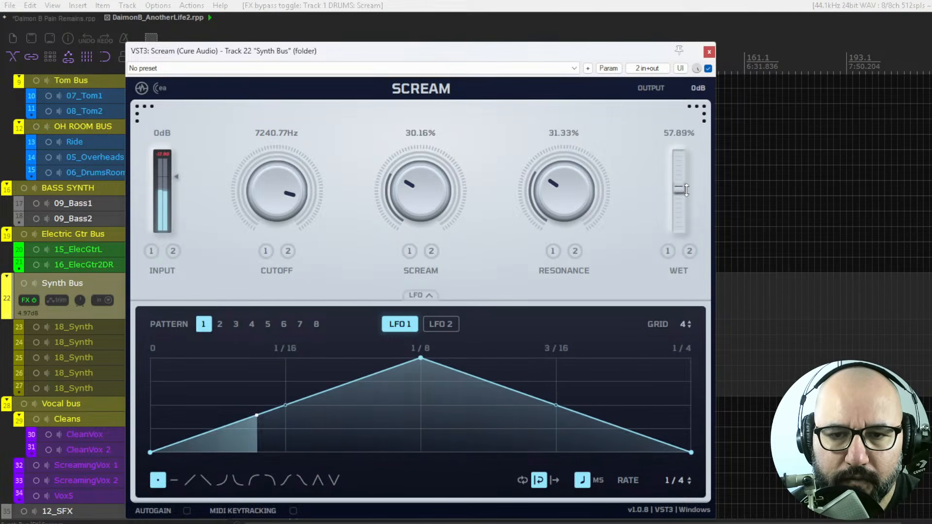
left_click_drag(276, 192, 276, 230)
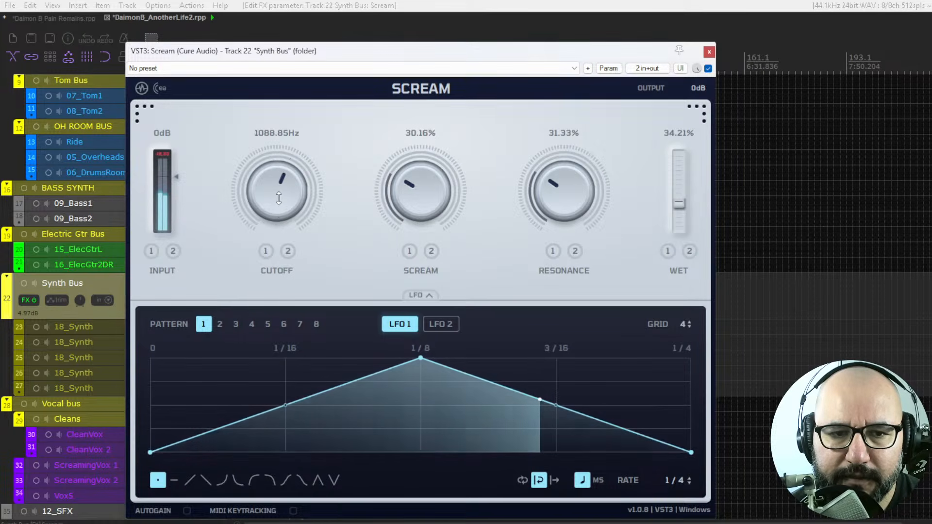
left_click_drag(278, 198, 324, 203)
left_click_drag(680, 200, 680, 165)
left_click_drag(397, 189, 424, 116)
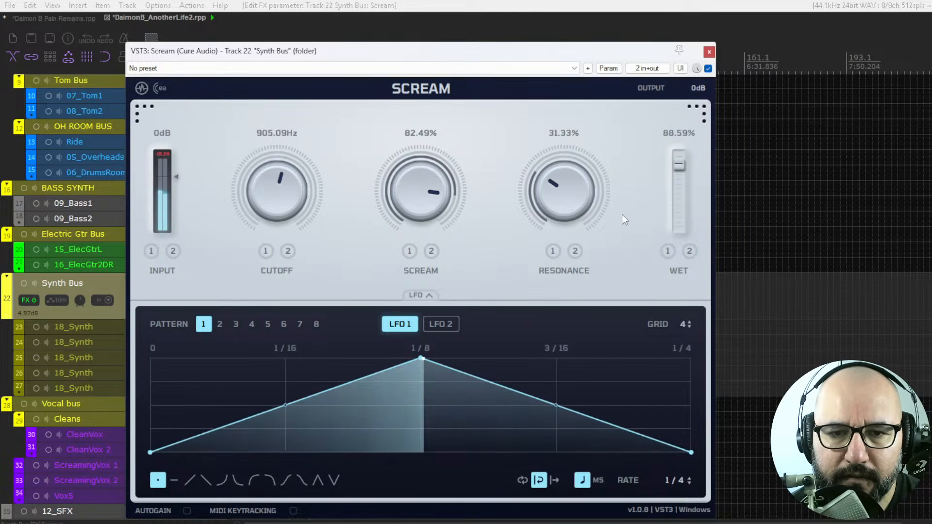
mouse_move(586, 202)
left_mouse_down()
mouse_move(579, 161)
mouse_move(577, 189)
left_mouse_up()
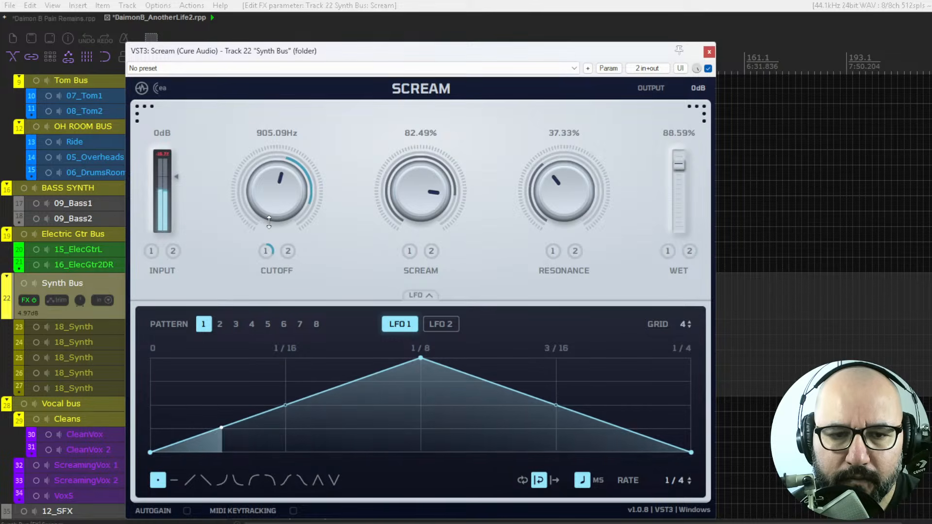
- Modulate Cutoff and Scream with LFO 1 and set its rate to 3/8
left_click_drag(679, 484, 680, 500)
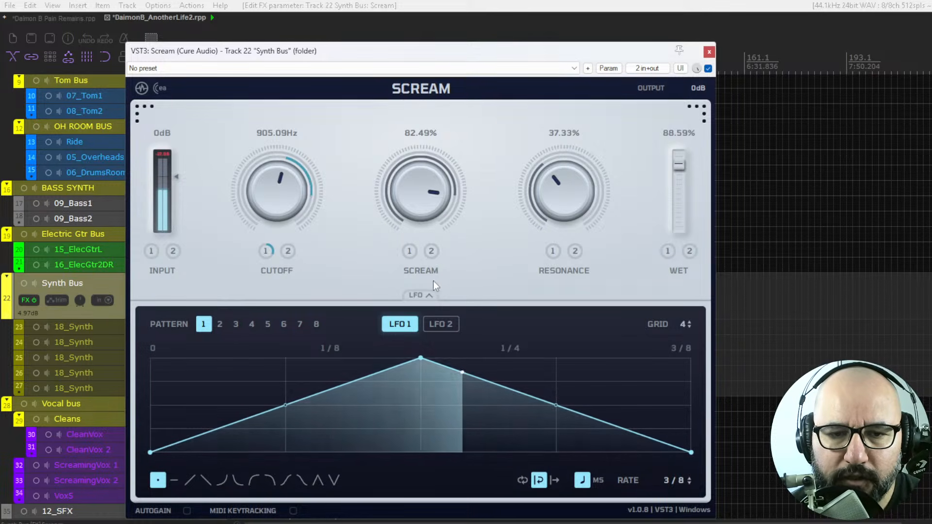
left_click_drag(409, 250, 412, 235)
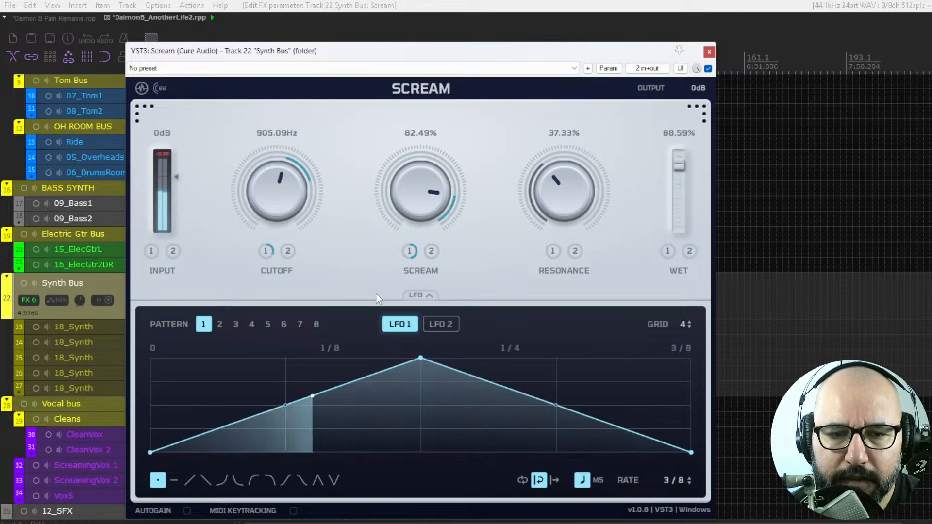
- Bend LFO 2's rising half into a steep plateau and lower its 1/8 peak to about 80% of full height
left_click(441, 325)
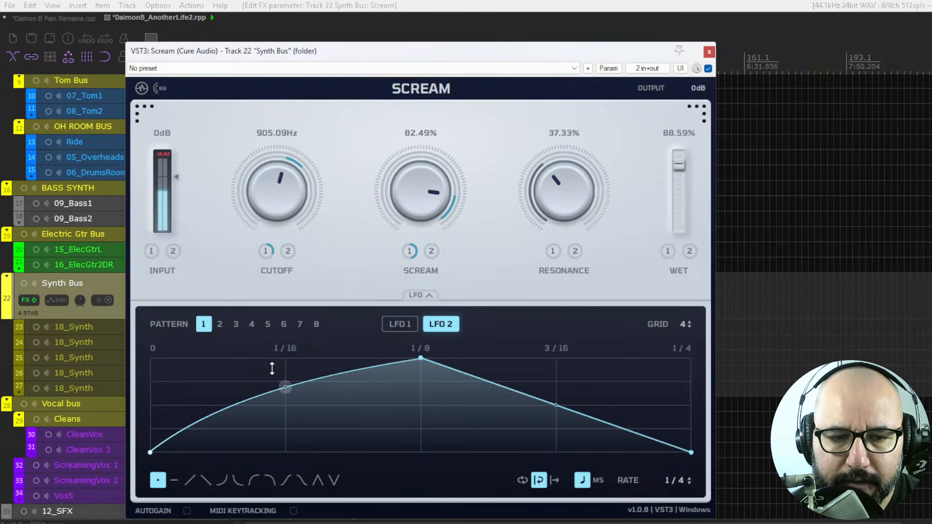
left_click_drag(271, 368, 283, 356)
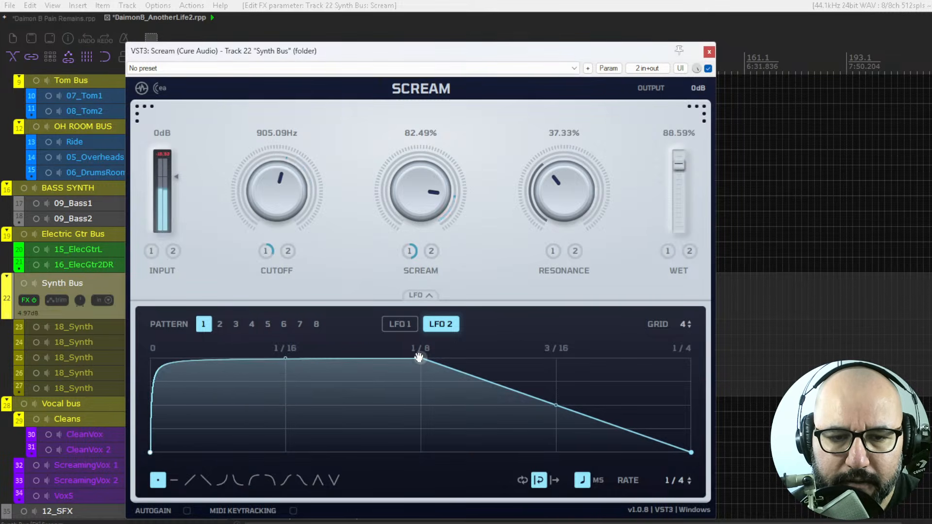
left_click_drag(419, 357, 421, 376)
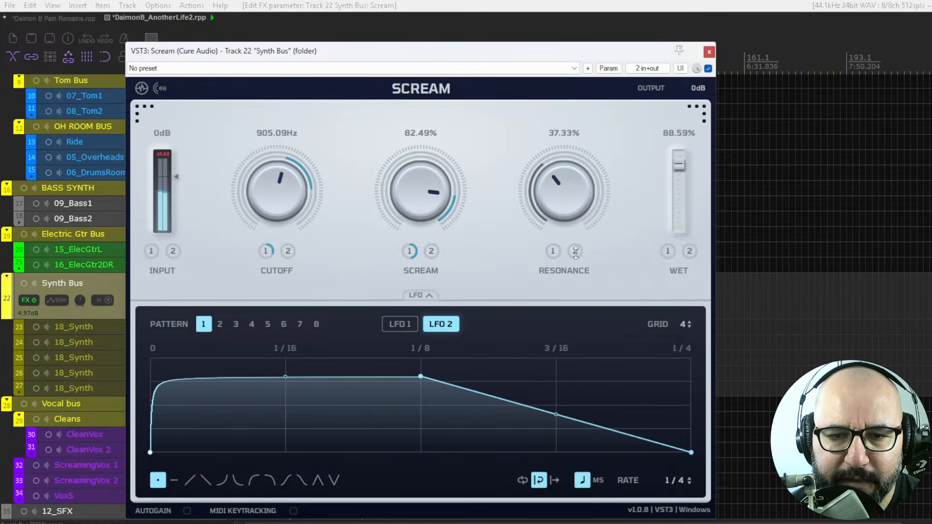
- Set Resonance to 30.66% with LFO 1 modulation, Scream to 80.49% with added LFO 2 modulation, and Wet to 98.24%
left_click_drag(575, 252, 545, 206)
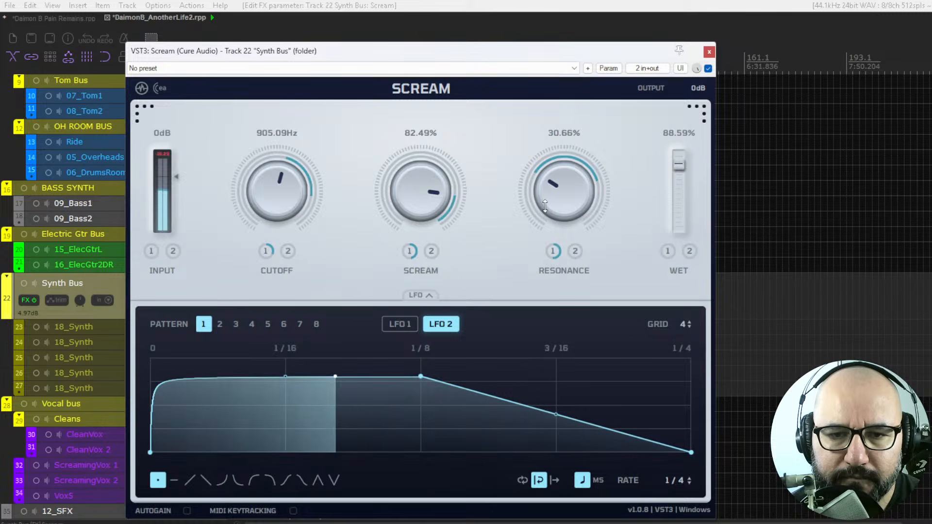
left_click(400, 324)
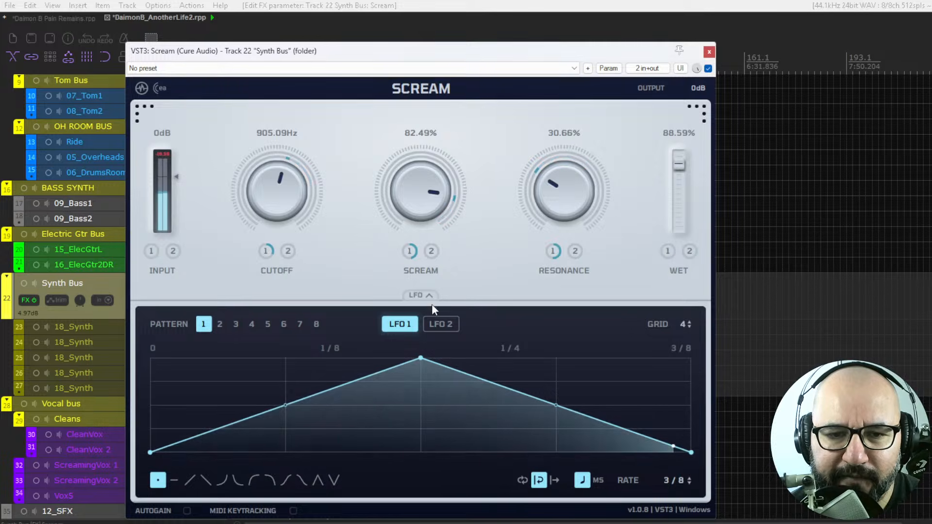
left_click_drag(430, 251, 433, 235)
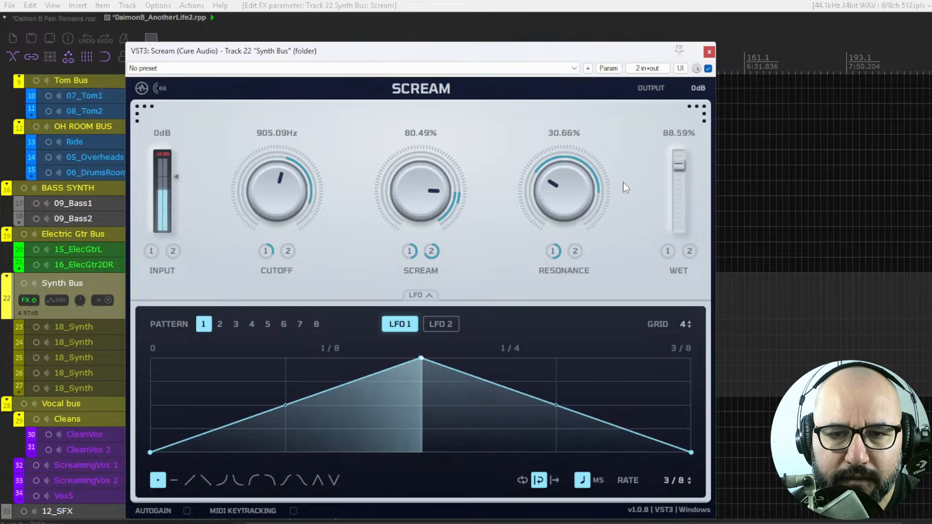
mouse_move(679, 165)
left_mouse_down()
mouse_move(680, 231)
mouse_move(664, 264)
mouse_move(680, 215)
mouse_move(680, 159)
left_mouse_up()
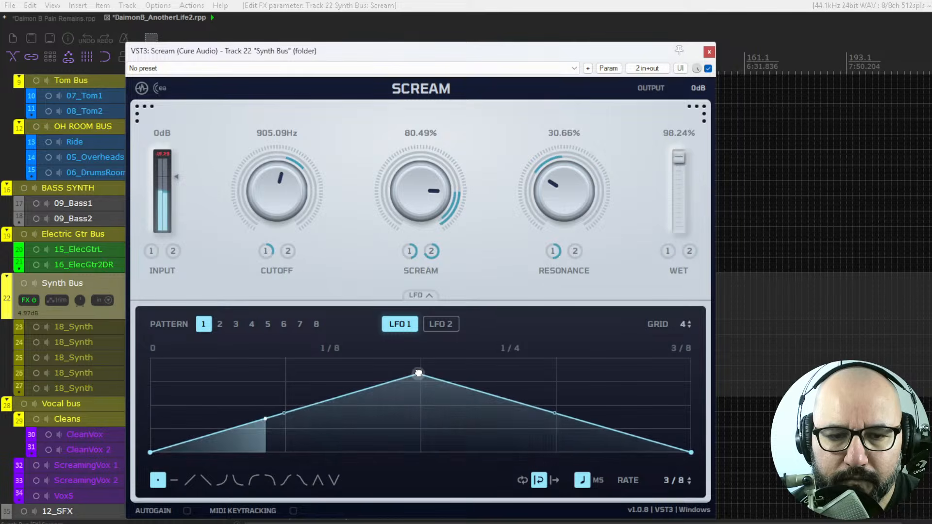
- Bend LFO 1's rising half into a flat plateau and move its peak lower and slightly past the midpoint
left_click_drag(256, 379, 248, 324)
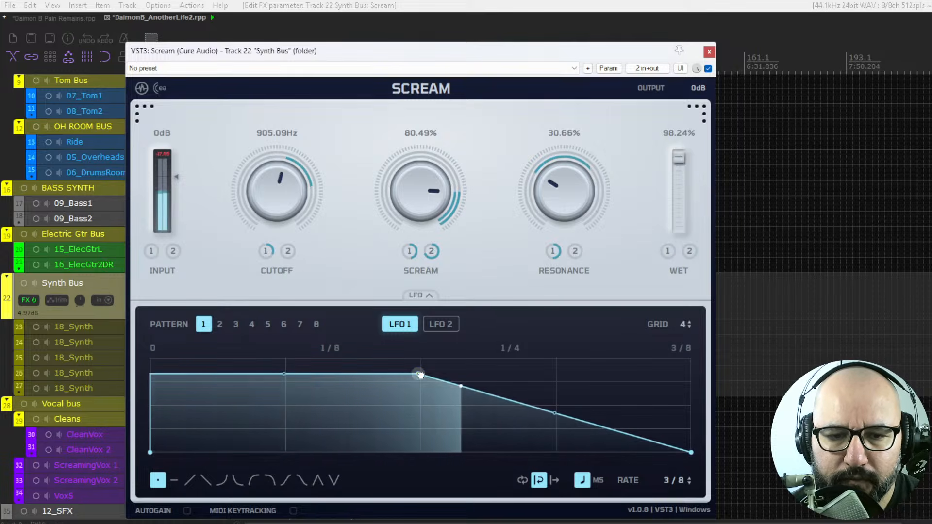
left_click_drag(418, 373, 438, 393)
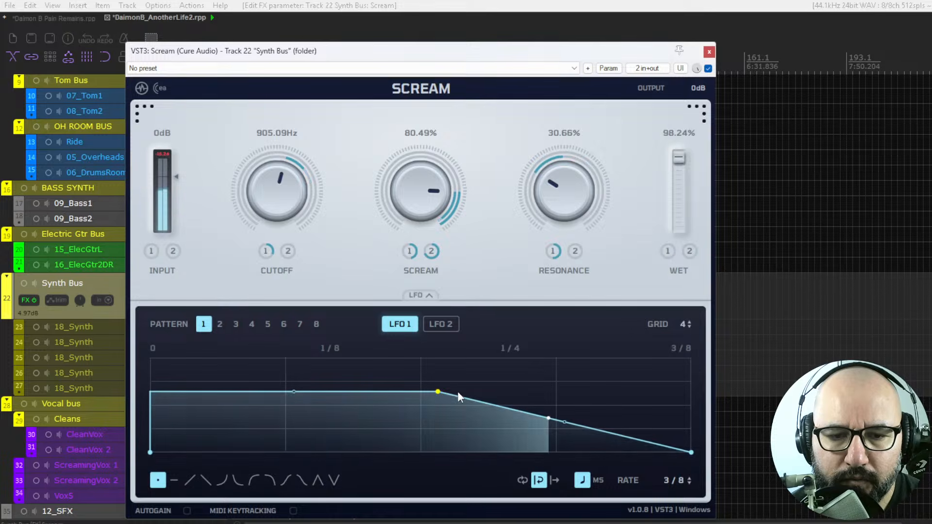
- Paint tall triangle shapes into the first three grid segments of LFO 1's pattern 1, leaving the fourth flat
left_click(318, 480)
left_click(448, 404)
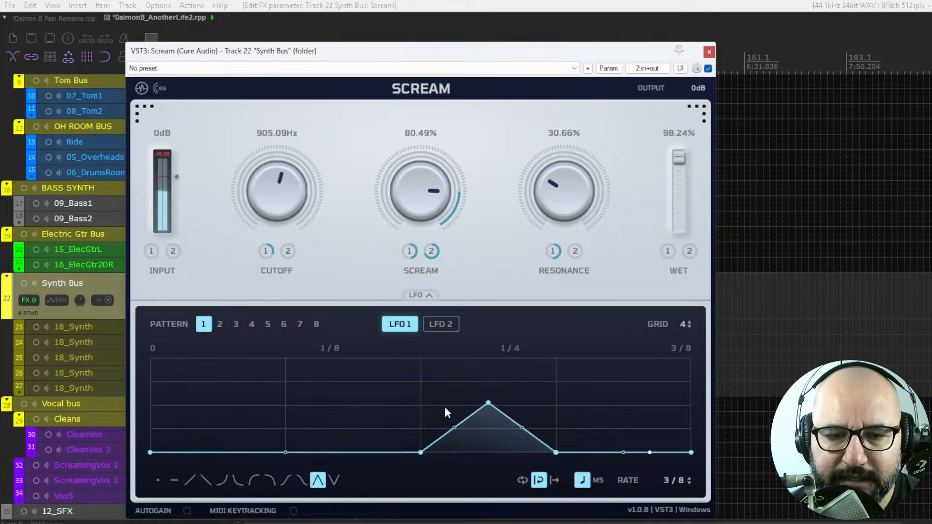
left_click_drag(488, 387, 488, 364)
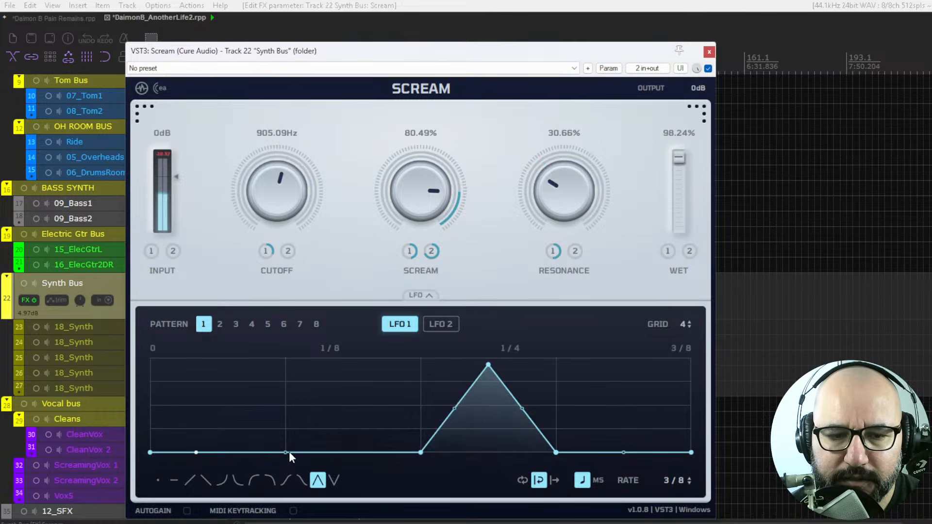
left_click(285, 409)
left_click_drag(285, 405, 285, 359)
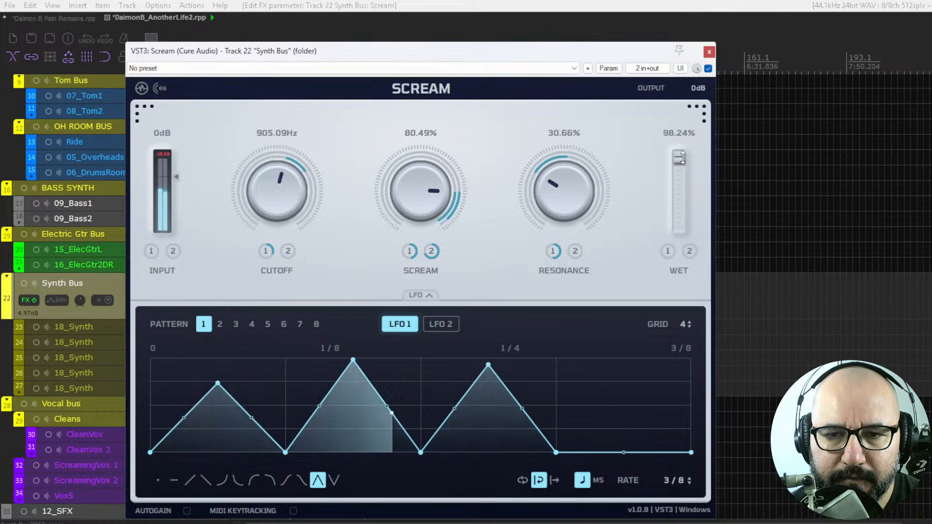
- Lower Wet to 87.71% and bypass Scream on the Synth Bus
mouse_move(678, 158)
left_mouse_down()
mouse_move(682, 236)
mouse_move(683, 165)
left_mouse_up()
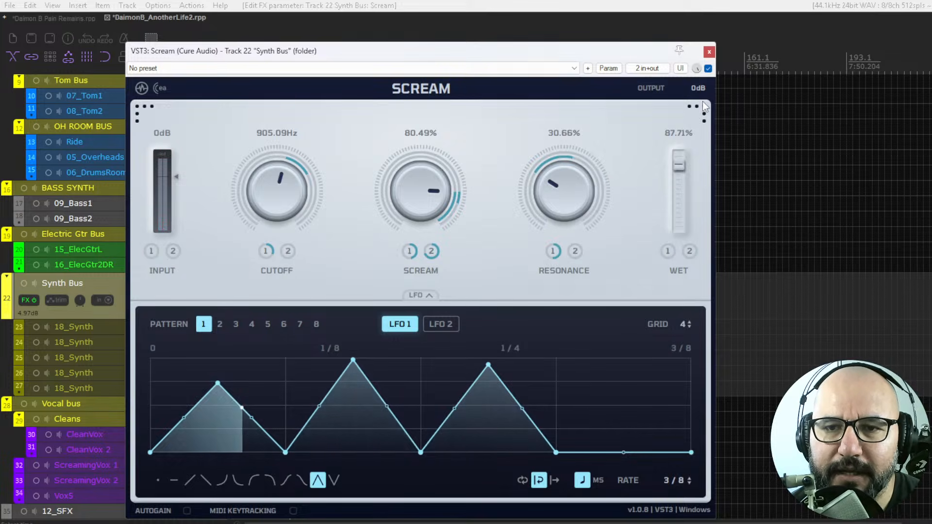
left_click(708, 69)
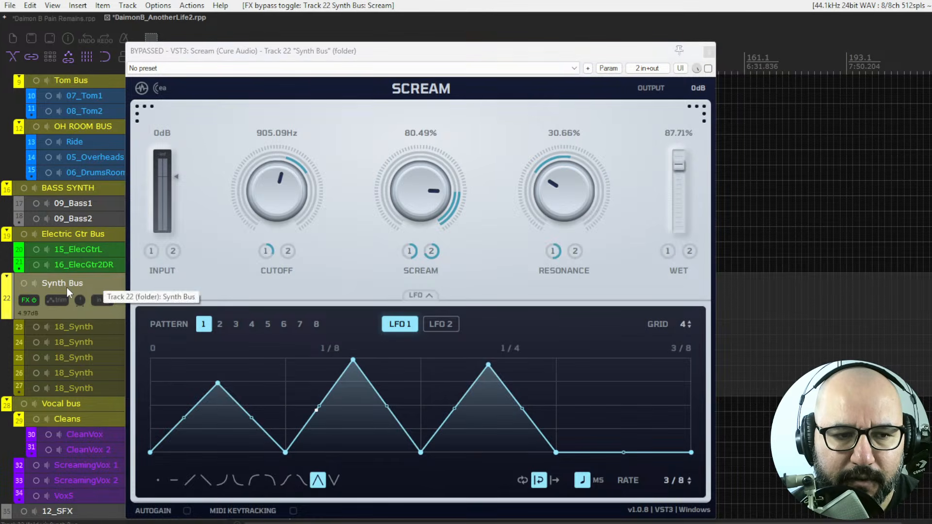
- Open the Performance Meter and select the Synth Bus entry to examine its FX CPU load with Scream bypassed
left_click(47, 7)
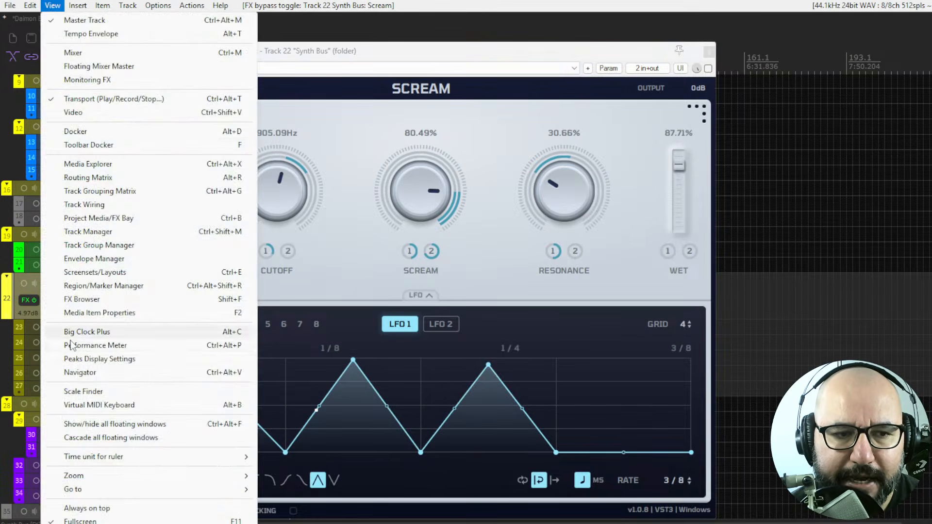
left_click(97, 346)
left_click_drag(141, 149, 153, 85)
scroll(84, 421, "down", 1)
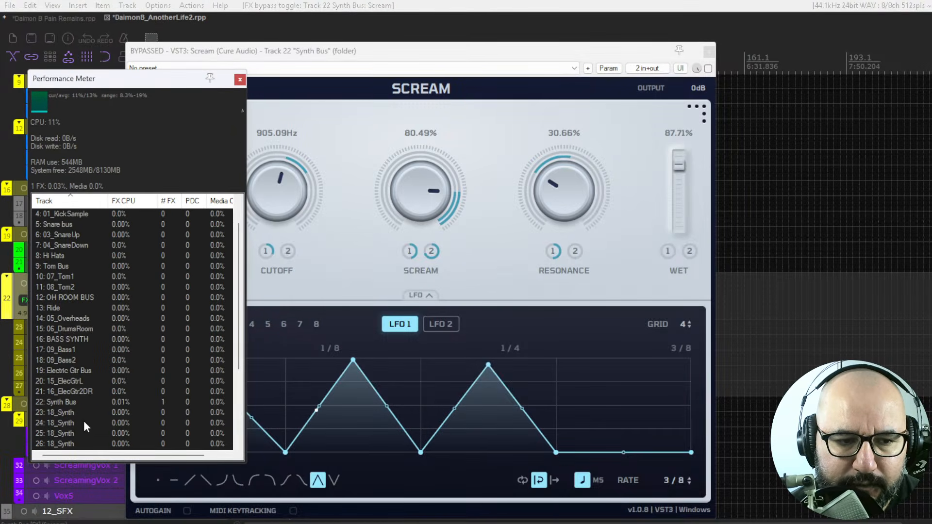
left_click(62, 401)
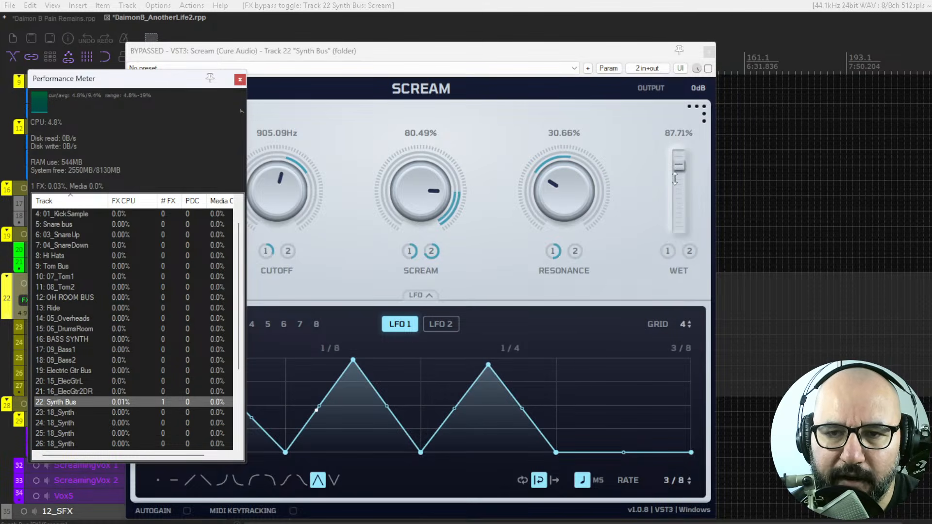
- Re-enable Scream on the Synth Bus and check the track's FX CPU load in the Performance Meter
left_click(708, 69)
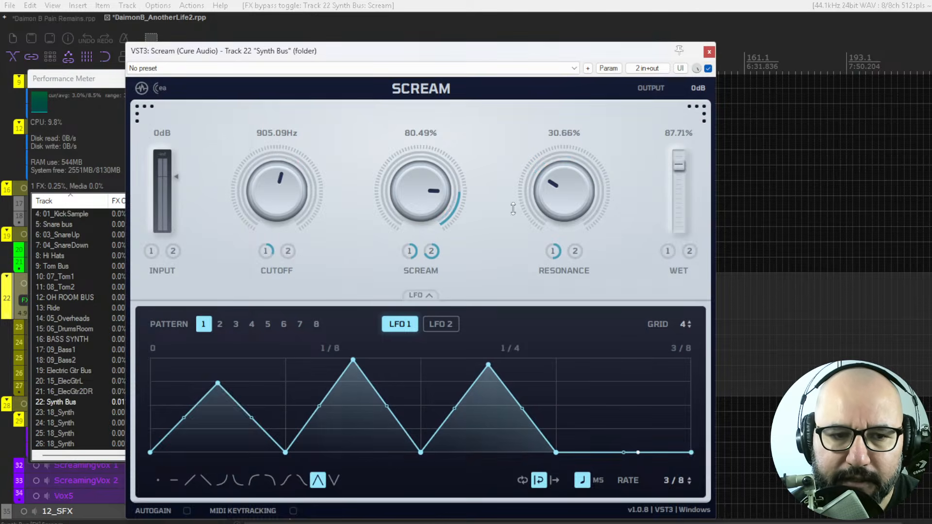
left_click(104, 78)
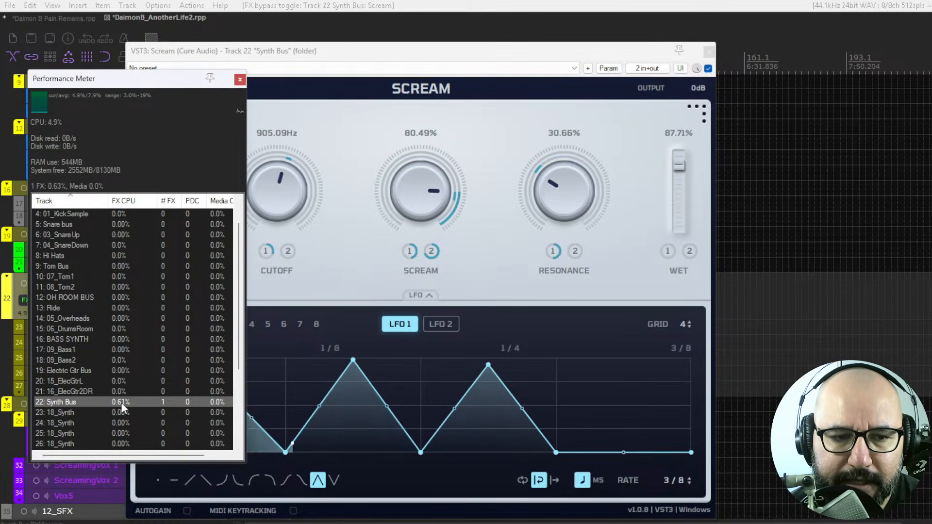
key("space")
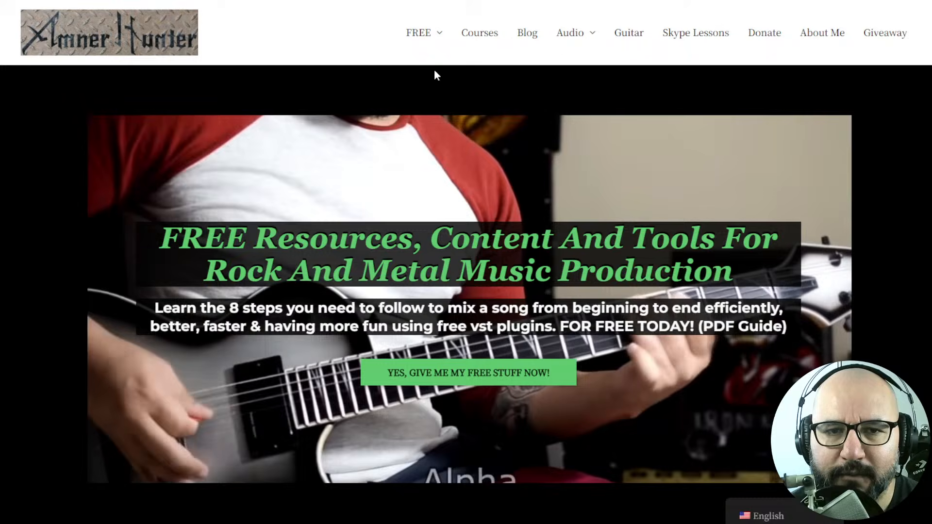
- On the music production website, reveal the Guides and Tools entries under FREE
mouse_move(422, 35)
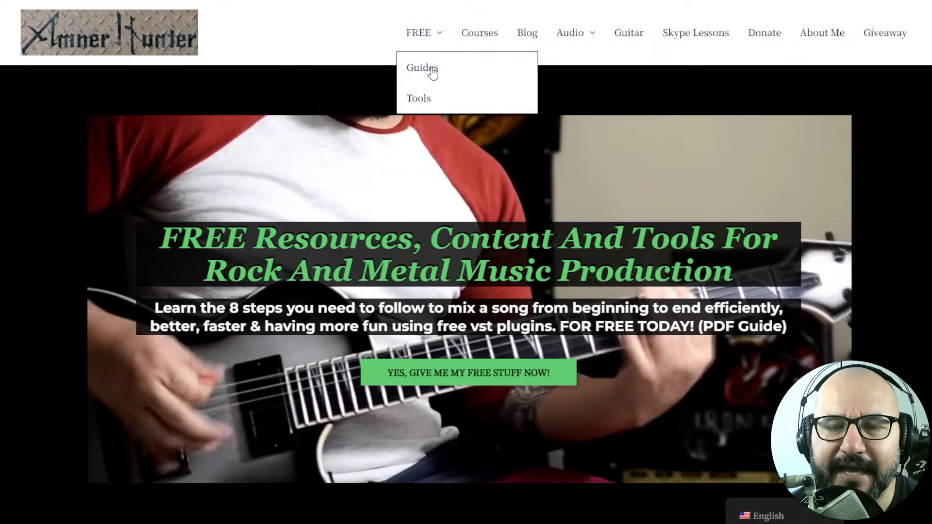